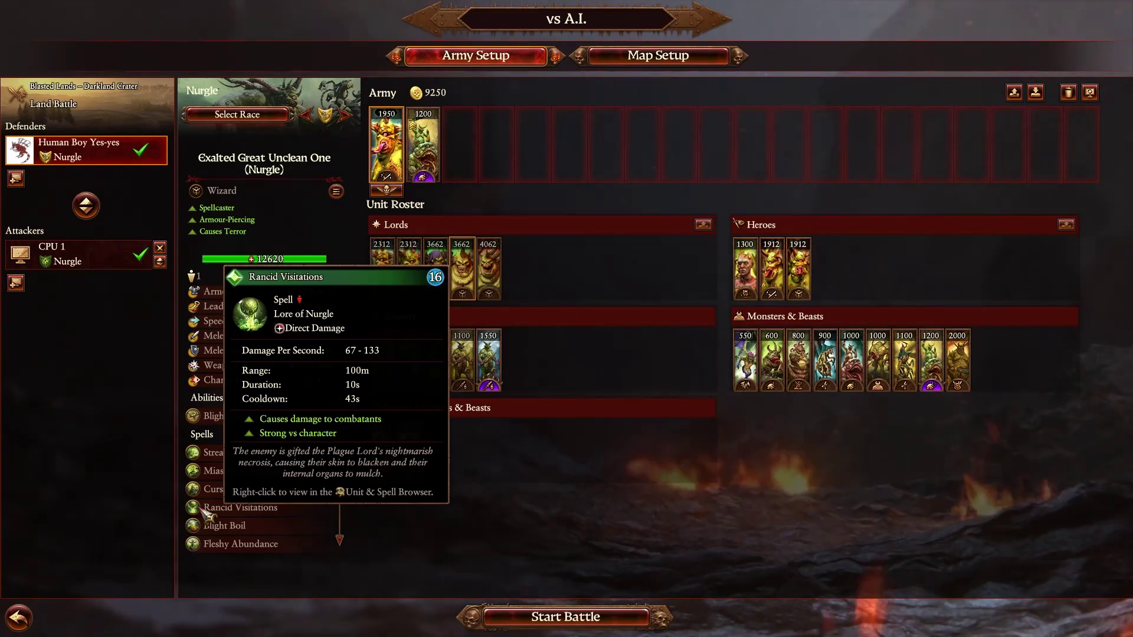
Check the Nurgle lords, switch the defender's race to Ogre Kingdoms and clear its preset army
{"action": "left_click", "coordinate": [444, 272]}
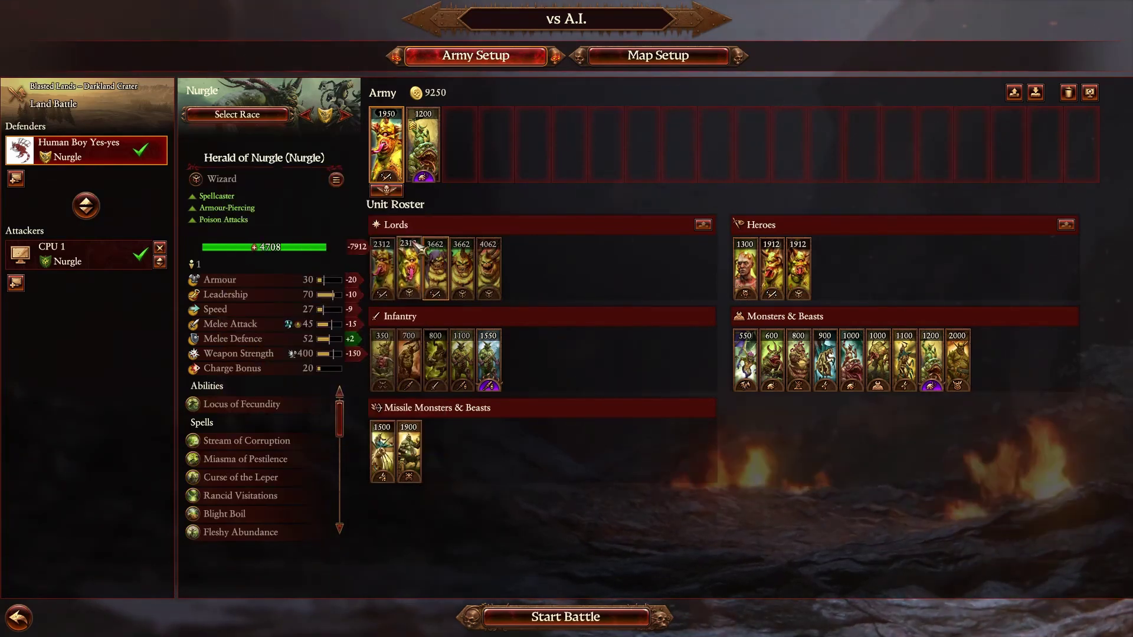
{"action": "left_click", "coordinate": [237, 114]}
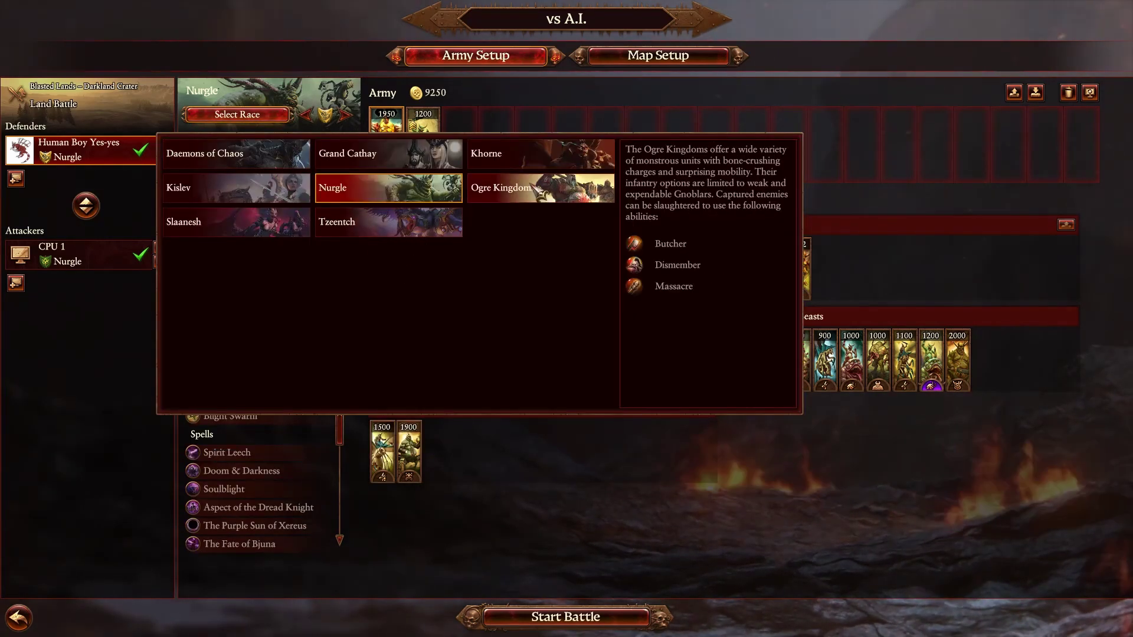
{"action": "left_click", "coordinate": [531, 188]}
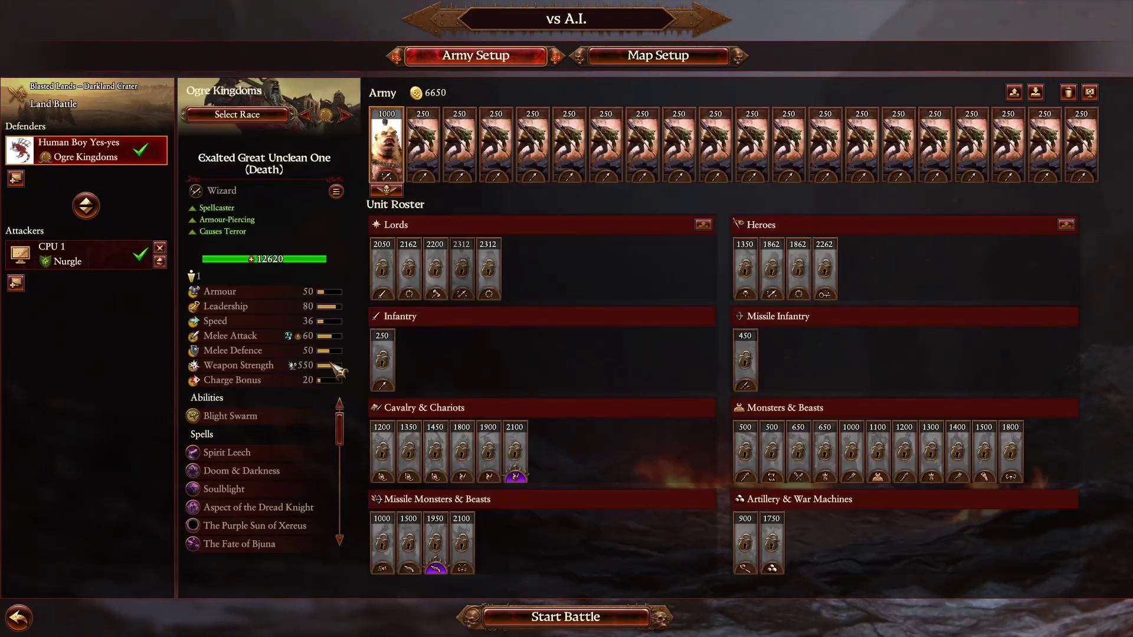
{"action": "left_click", "coordinate": [1069, 93]}
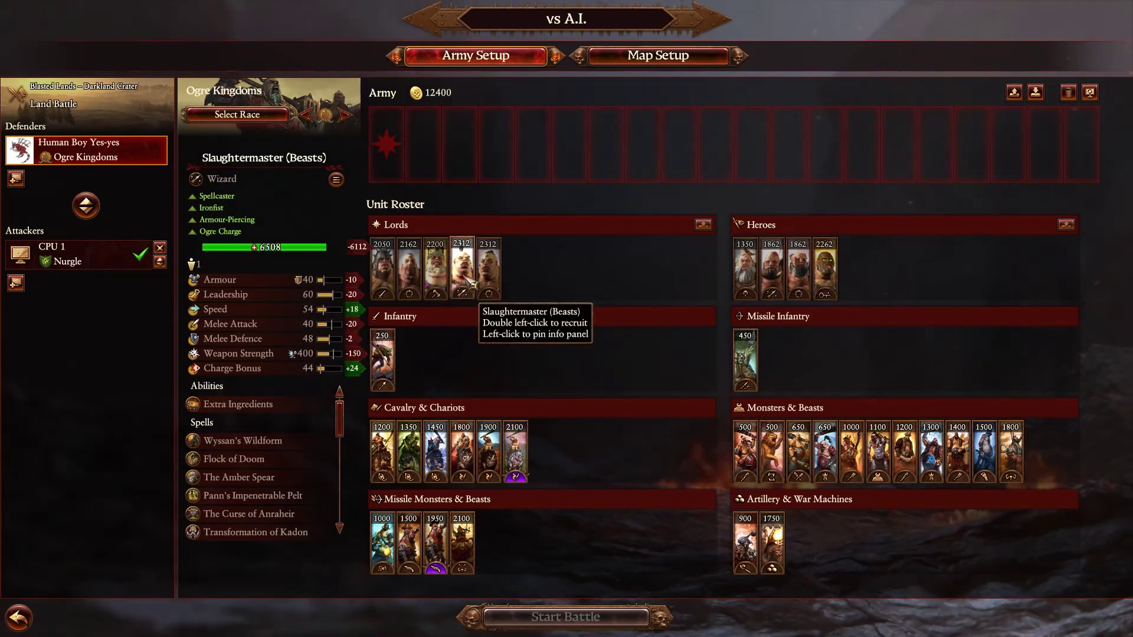
Switch the defender's race to Slaanesh and finally to Tzeentch, and clear the preset Tzeentch army
{"action": "left_click", "coordinate": [238, 114]}
{"action": "left_click", "coordinate": [243, 228]}
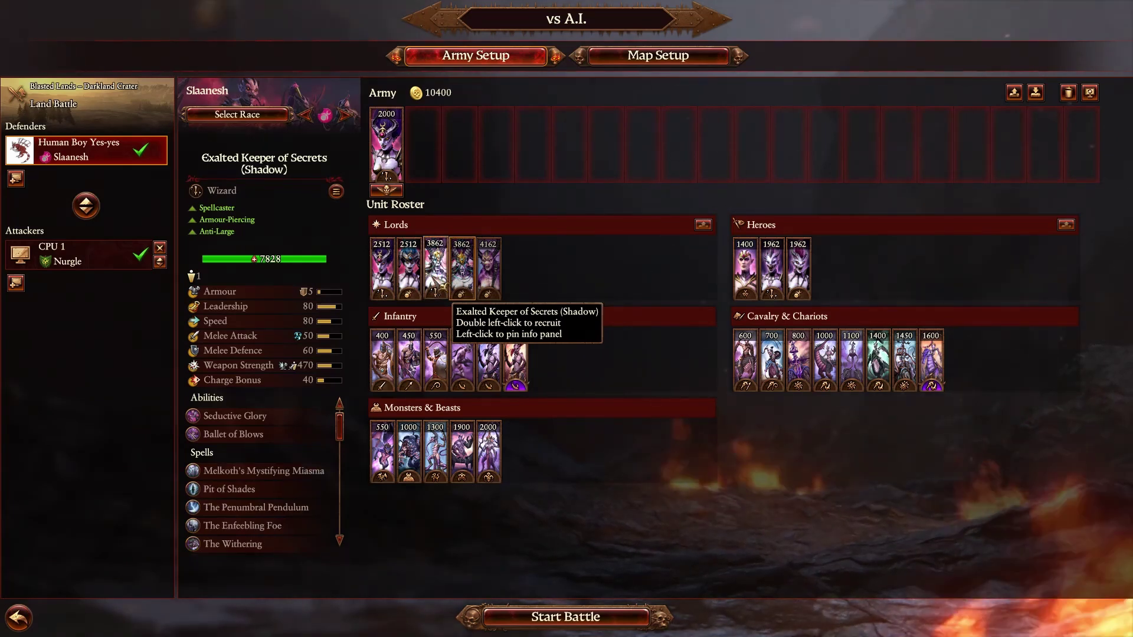
{"action": "left_click", "coordinate": [237, 115]}
{"action": "left_click", "coordinate": [413, 225]}
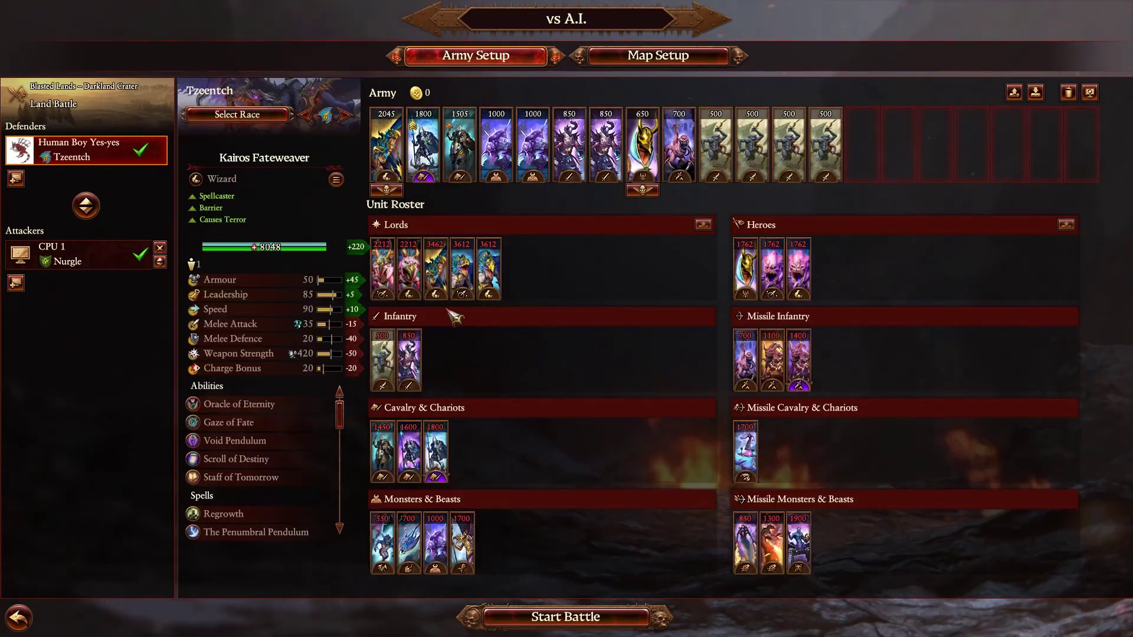
{"action": "left_click", "coordinate": [1070, 94]}
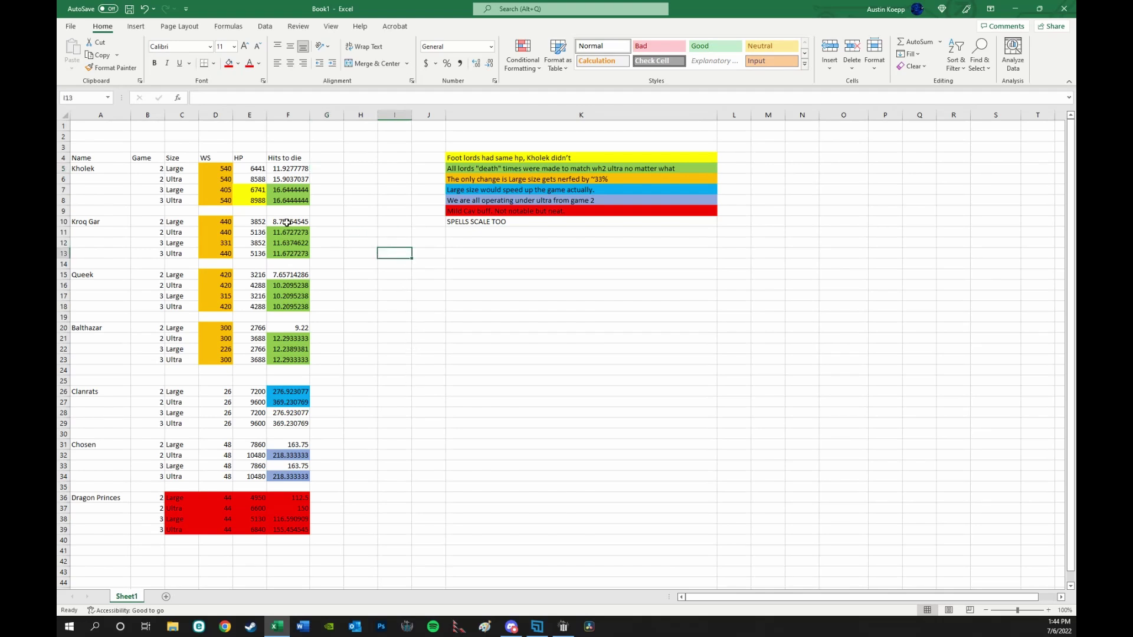
In the Excel comparison sheet, go through the lord entries Kholek, Kroq Gar, Queek and Balthazar with their game and size rows
{"action": "left_click", "coordinate": [99, 187]}
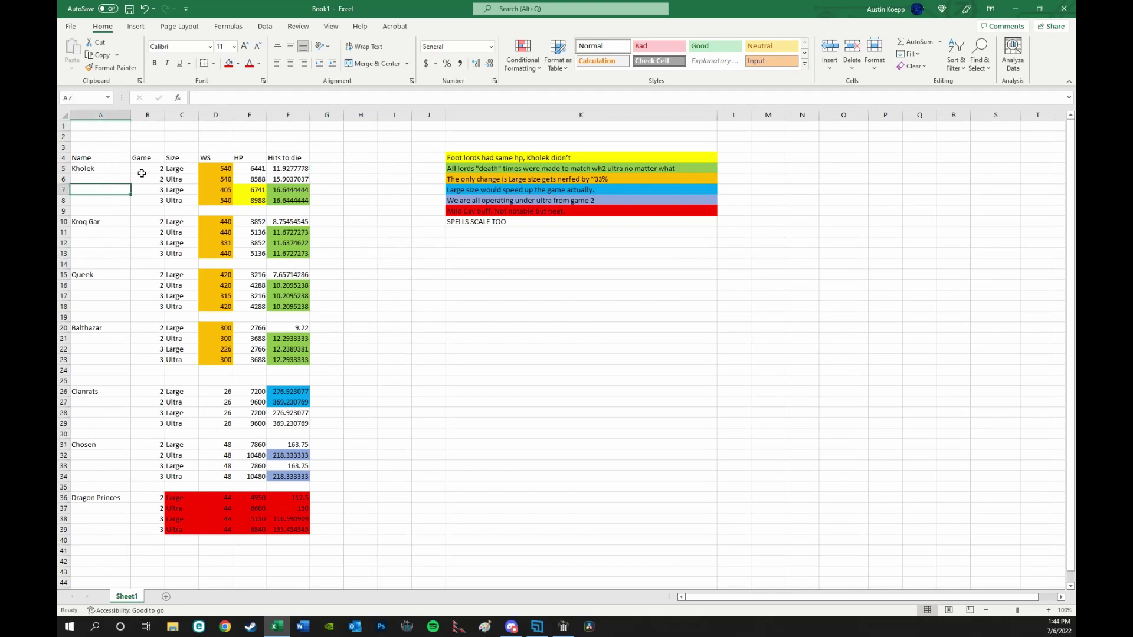
{"action": "left_click_drag", "start_coordinate": [145, 168], "coordinate": [141, 180]}
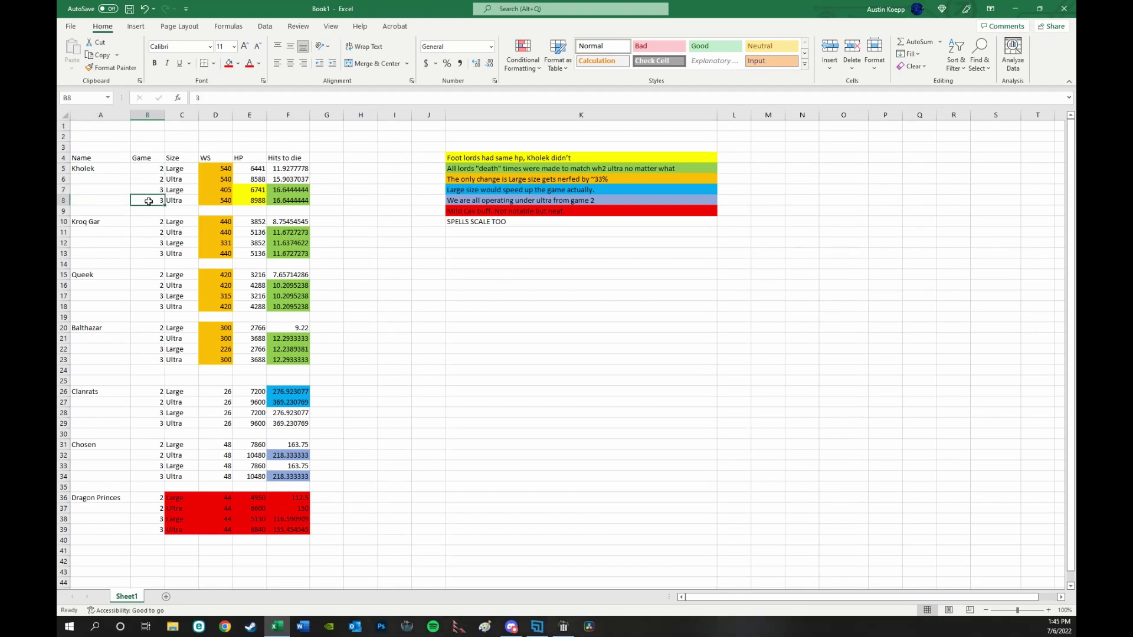
{"action": "left_click", "coordinate": [181, 171]}
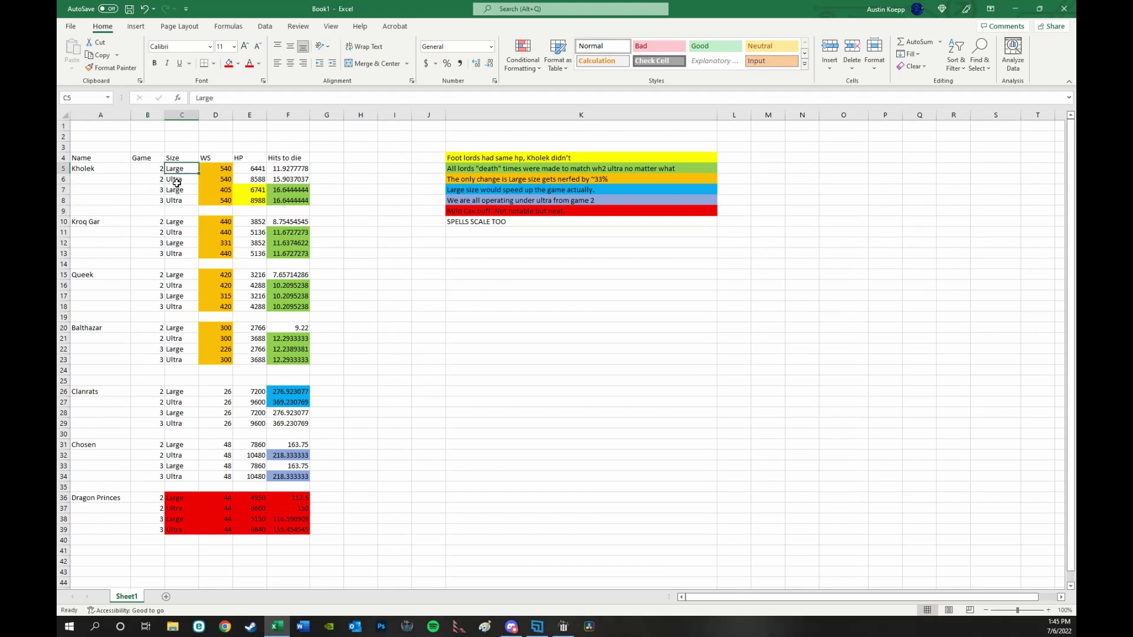
{"action": "left_click", "coordinate": [177, 180]}
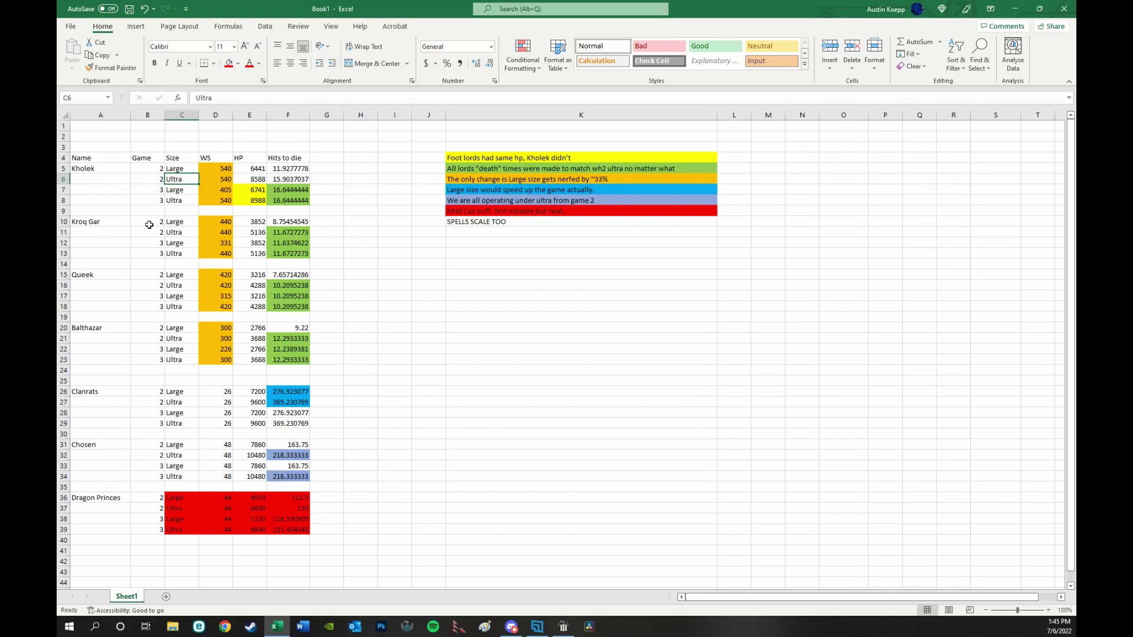
{"action": "left_click", "coordinate": [91, 169]}
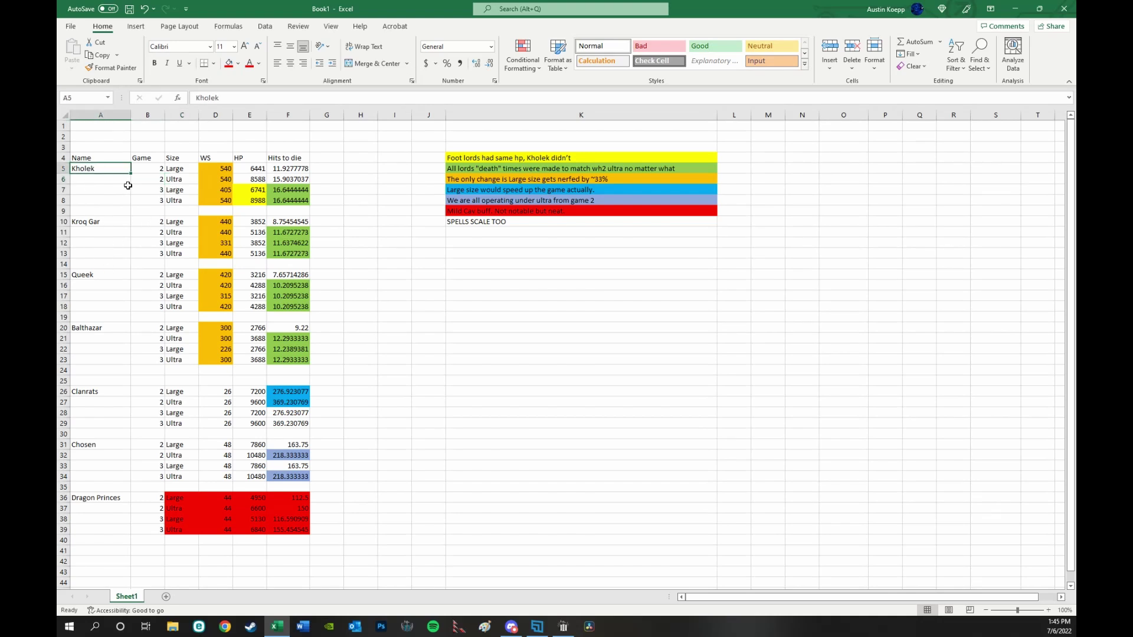
{"action": "left_click", "coordinate": [125, 221]}
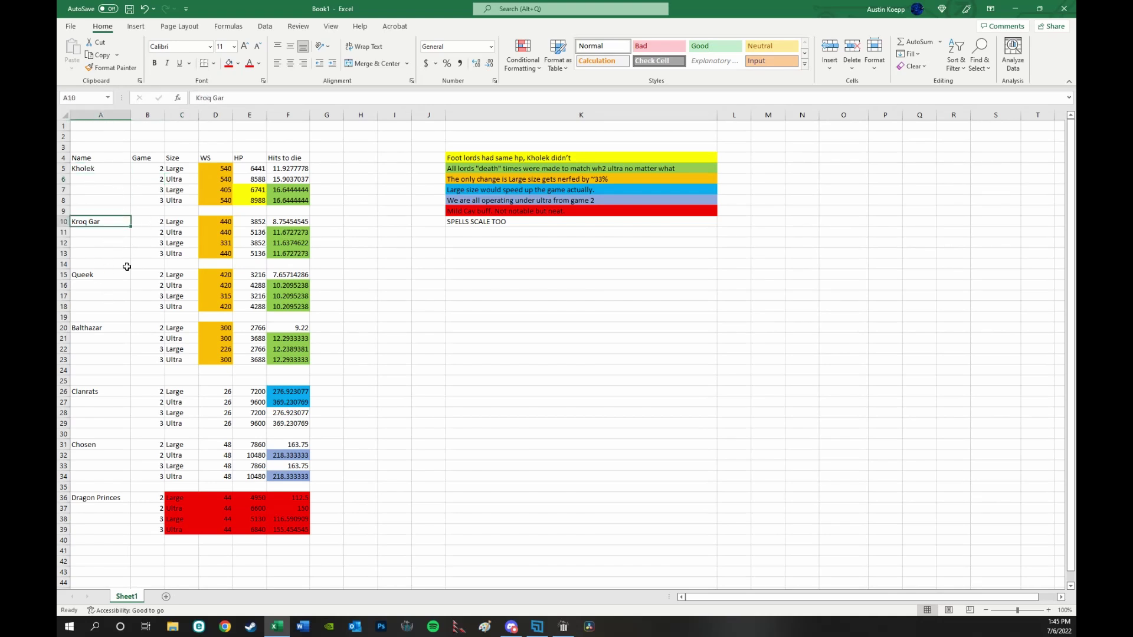
{"action": "left_click", "coordinate": [104, 275]}
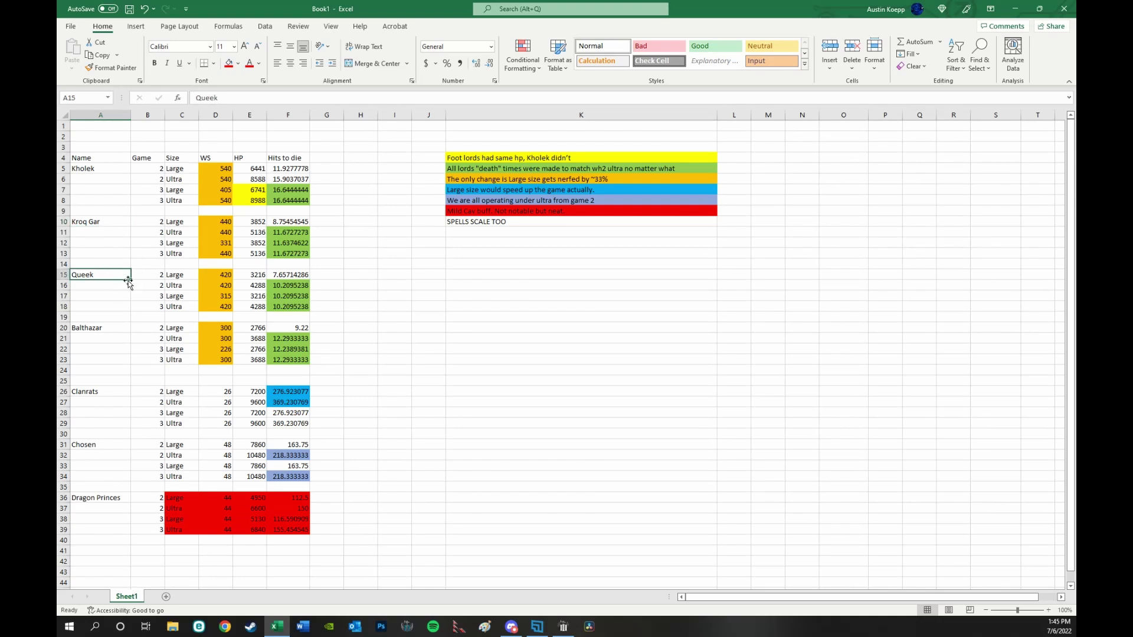
{"action": "left_click", "coordinate": [106, 332]}
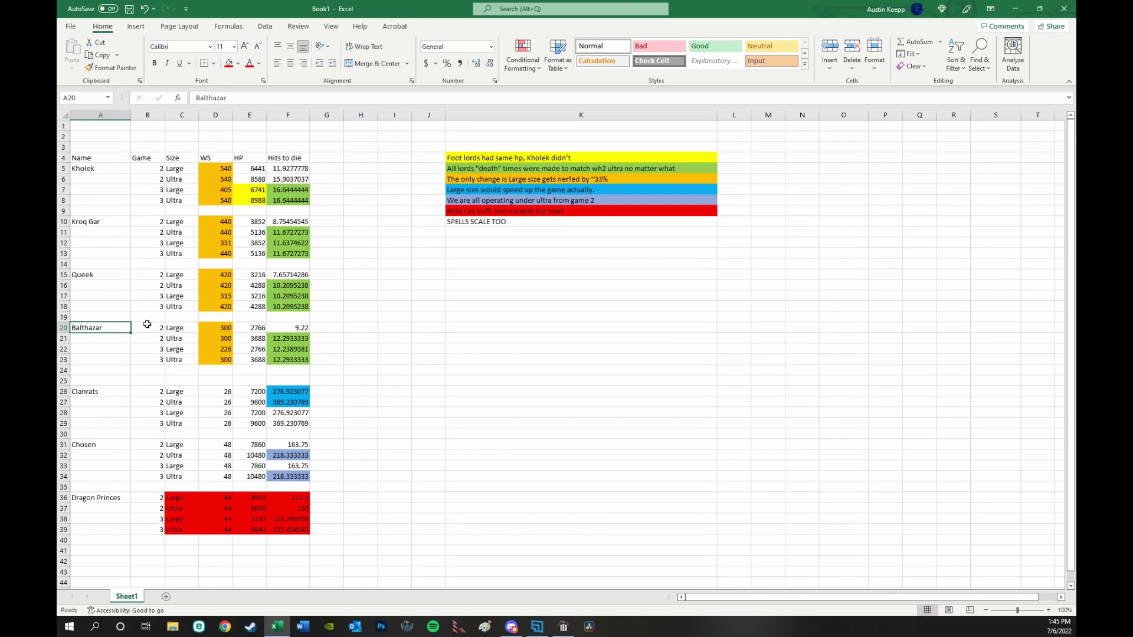
{"action": "left_click_drag", "start_coordinate": [146, 326], "coordinate": [148, 359]}
{"action": "left_click", "coordinate": [122, 350]}
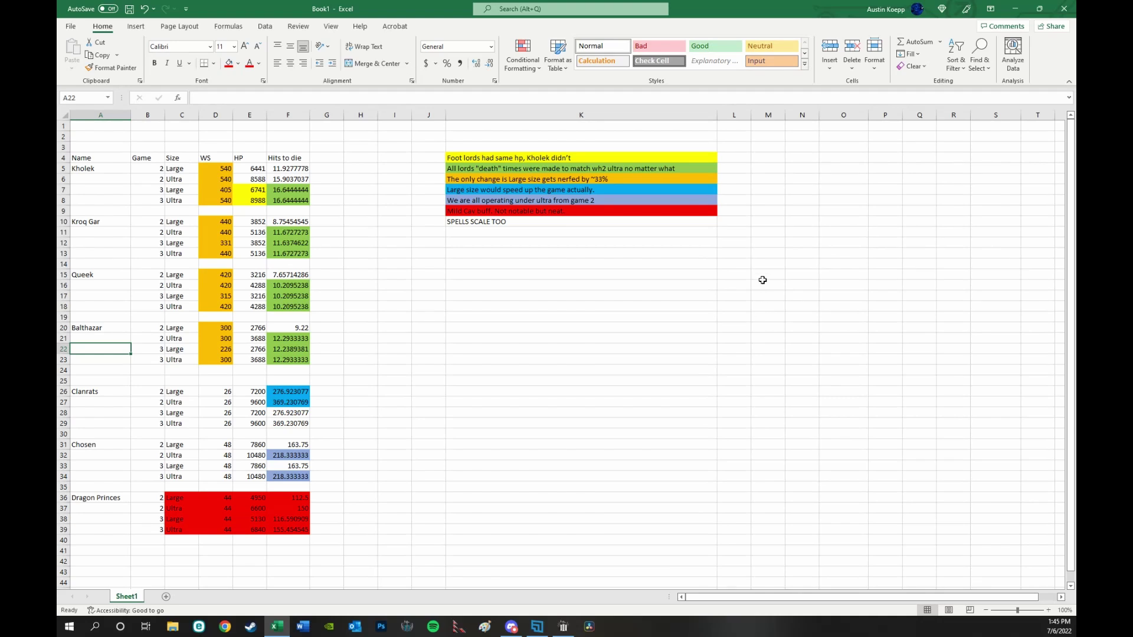
Go through the regular unit entries Clanrats, Chosen and Dragon Princes in the Name column
{"action": "left_click", "coordinate": [127, 389]}
{"action": "left_click", "coordinate": [122, 436]}
{"action": "left_click", "coordinate": [122, 446]}
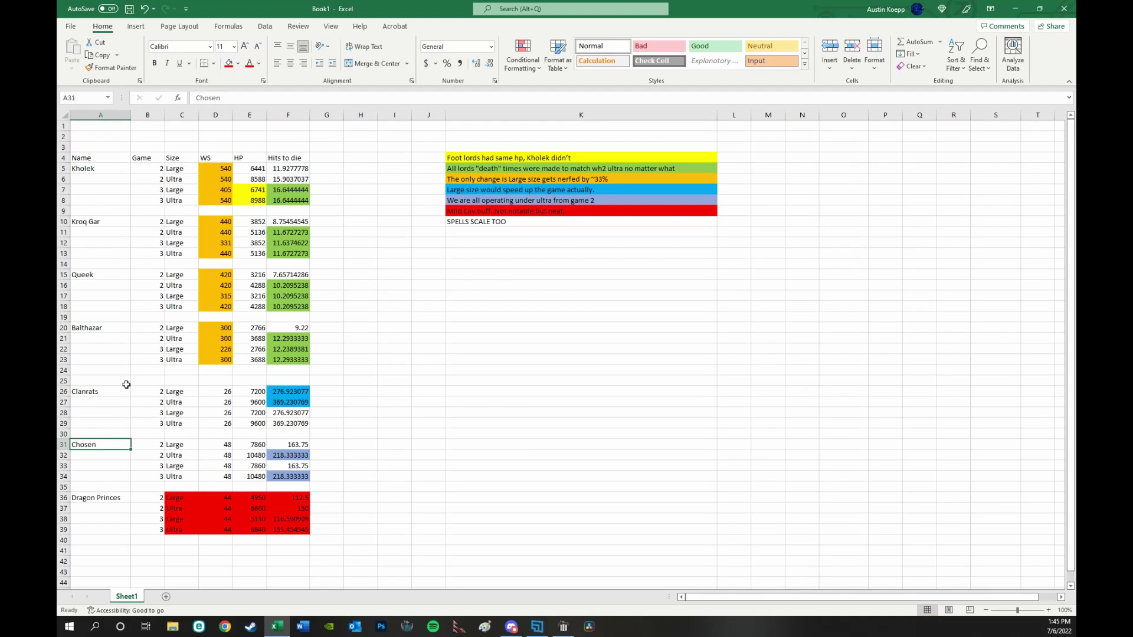
{"action": "left_click", "coordinate": [121, 400]}
{"action": "left_click", "coordinate": [121, 452]}
{"action": "left_click", "coordinate": [126, 391]}
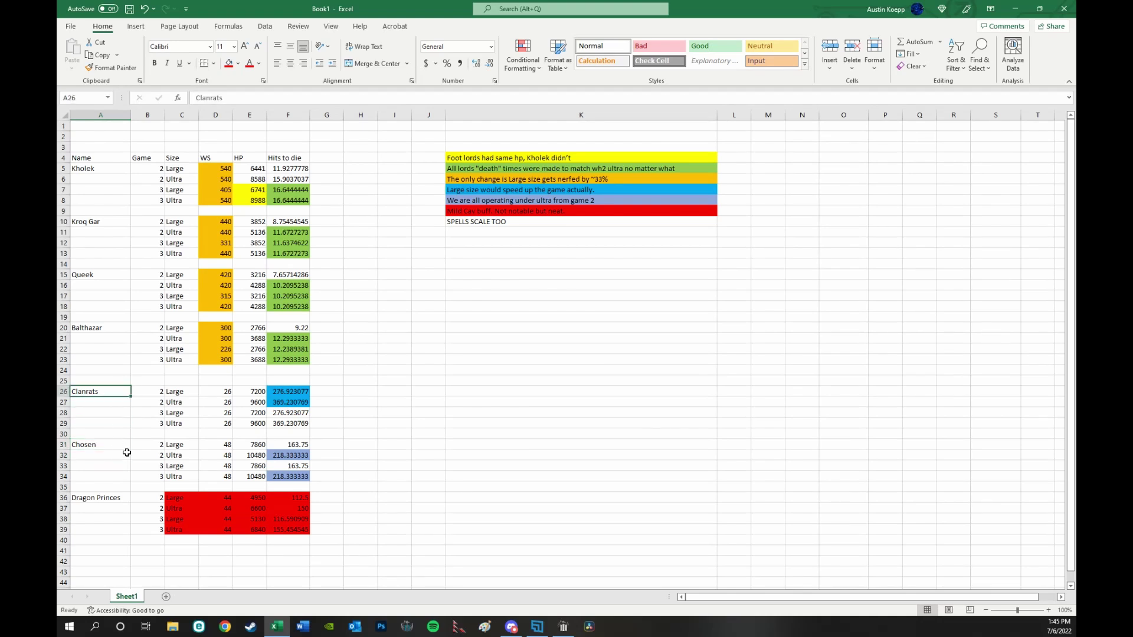
{"action": "left_click", "coordinate": [124, 453]}
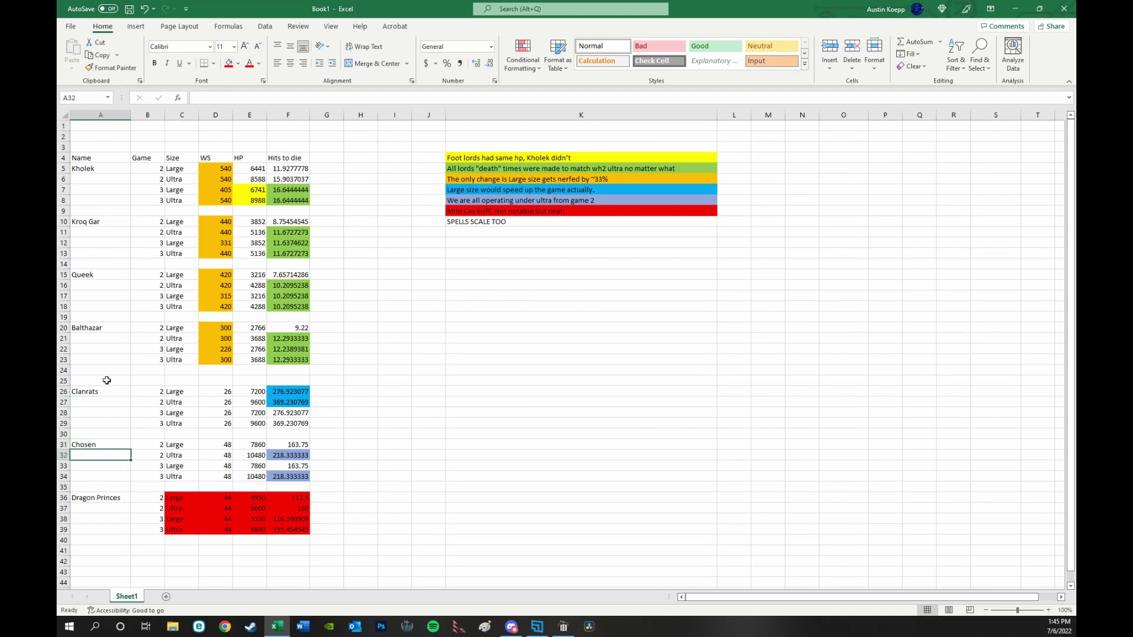
{"action": "left_click", "coordinate": [115, 423]}
{"action": "left_click", "coordinate": [115, 402]}
{"action": "left_click", "coordinate": [112, 445]}
{"action": "left_click", "coordinate": [111, 455]}
{"action": "left_click", "coordinate": [108, 501]}
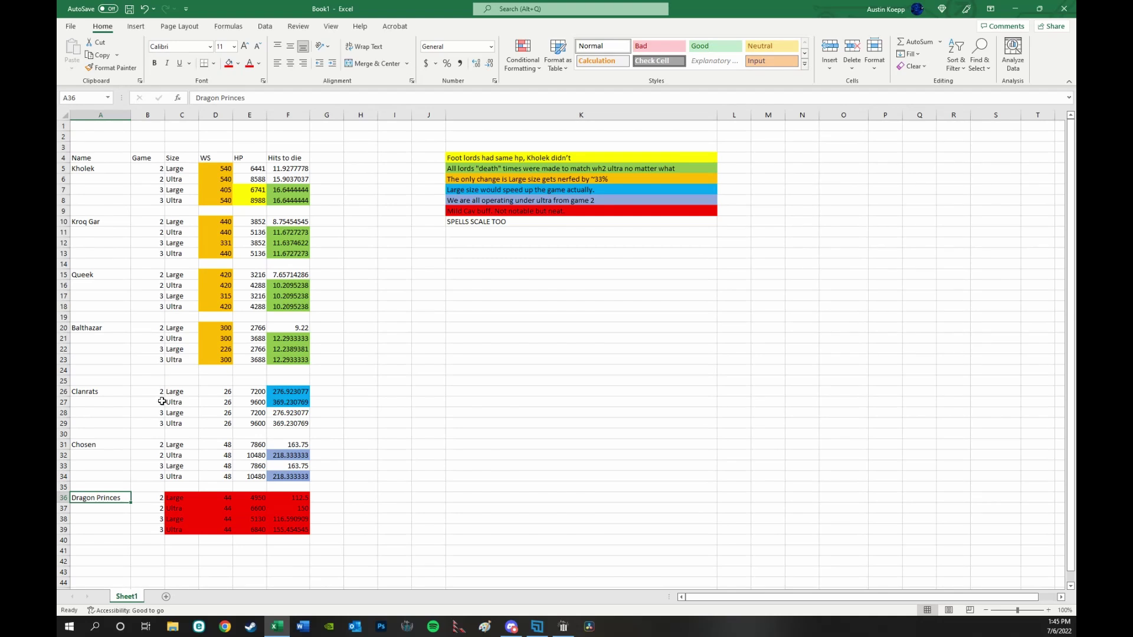
Compare Kholek's Large and Ultra rows for game 2 and game 3, covering WS, HP and Hits to die
{"action": "left_click_drag", "start_coordinate": [178, 391], "coordinate": [228, 417]}
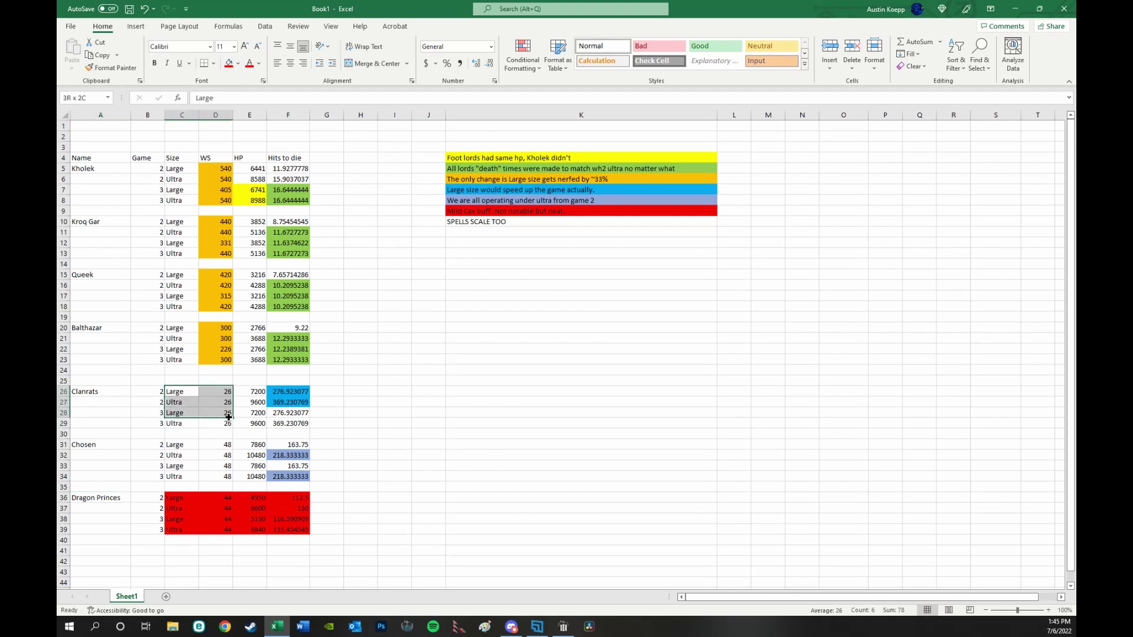
{"action": "left_click", "coordinate": [190, 242]}
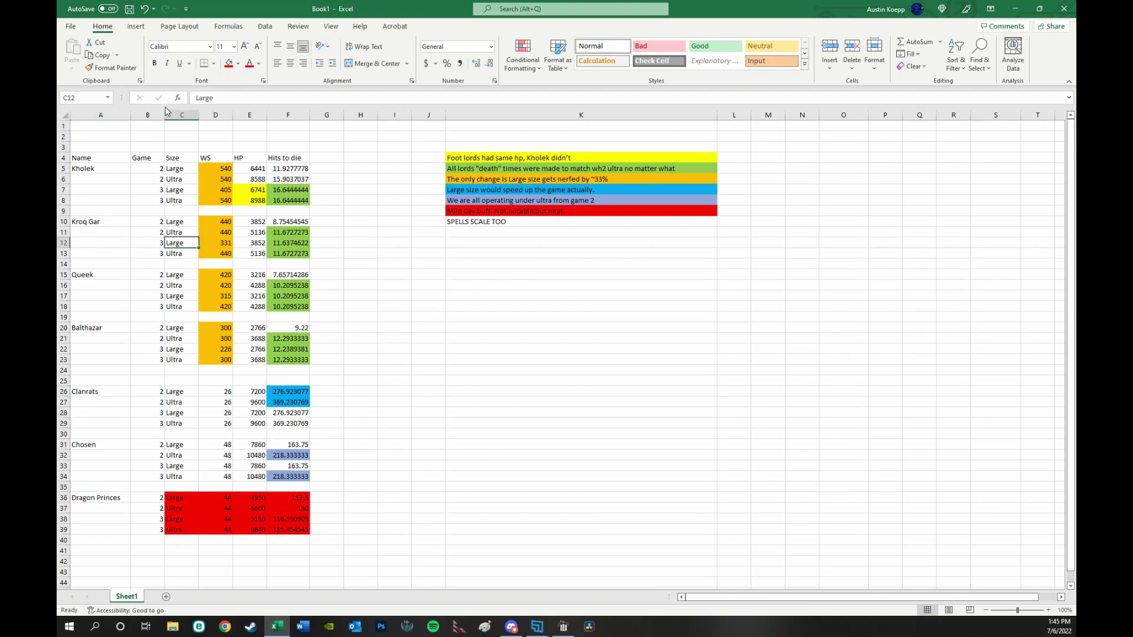
{"action": "left_click", "coordinate": [176, 169]}
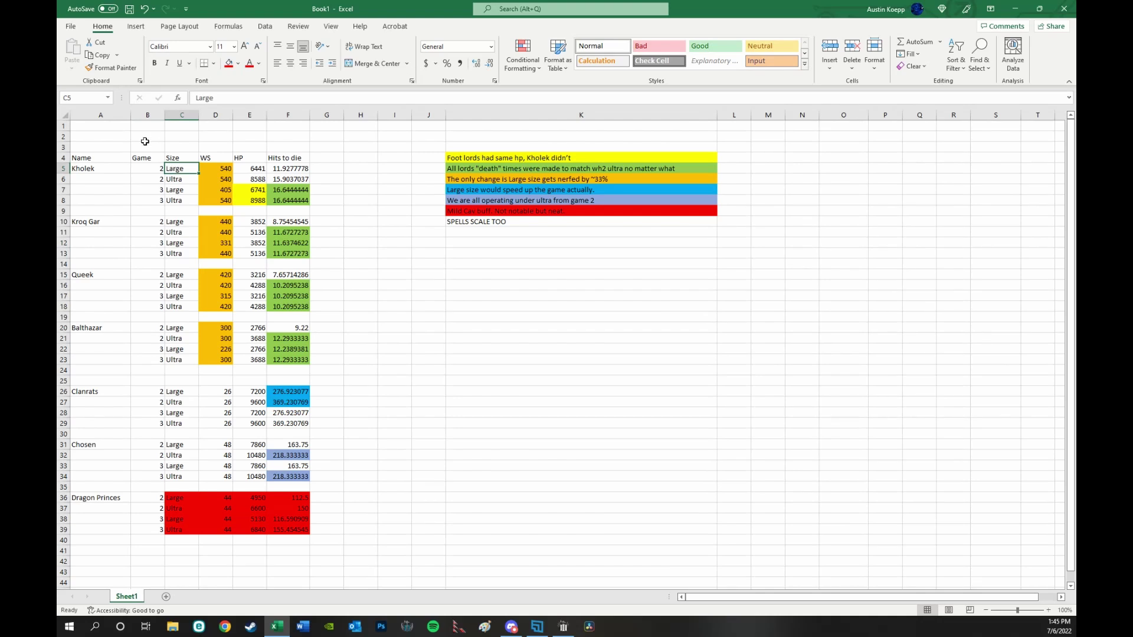
{"action": "left_click", "coordinate": [226, 179]}
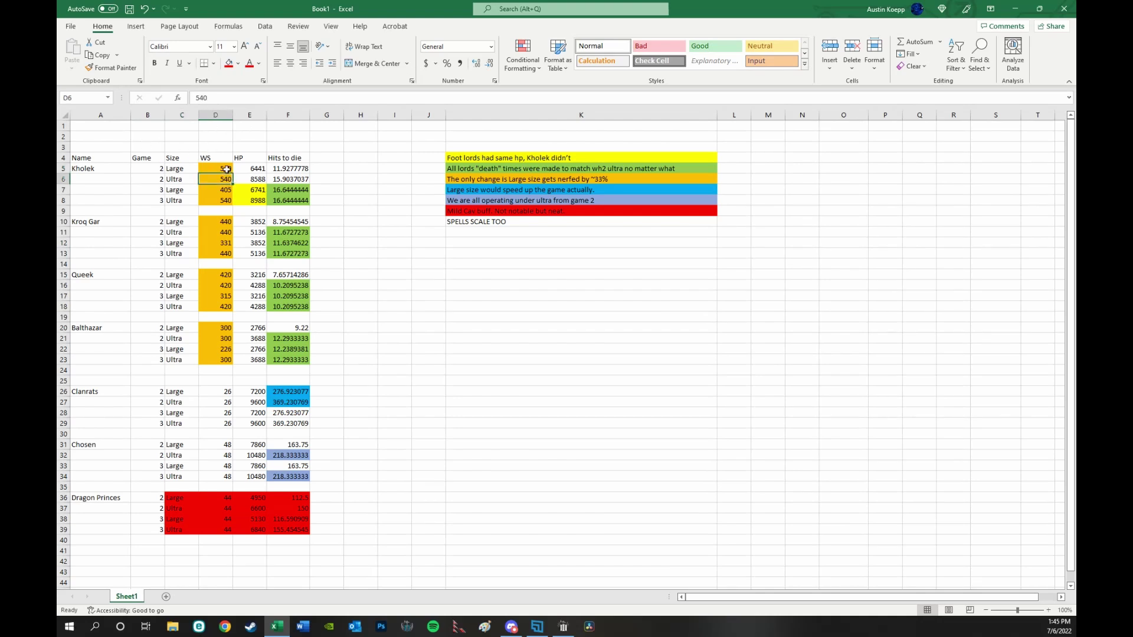
{"action": "left_click", "coordinate": [226, 169]}
{"action": "left_click_drag", "start_coordinate": [230, 171], "coordinate": [227, 180]}
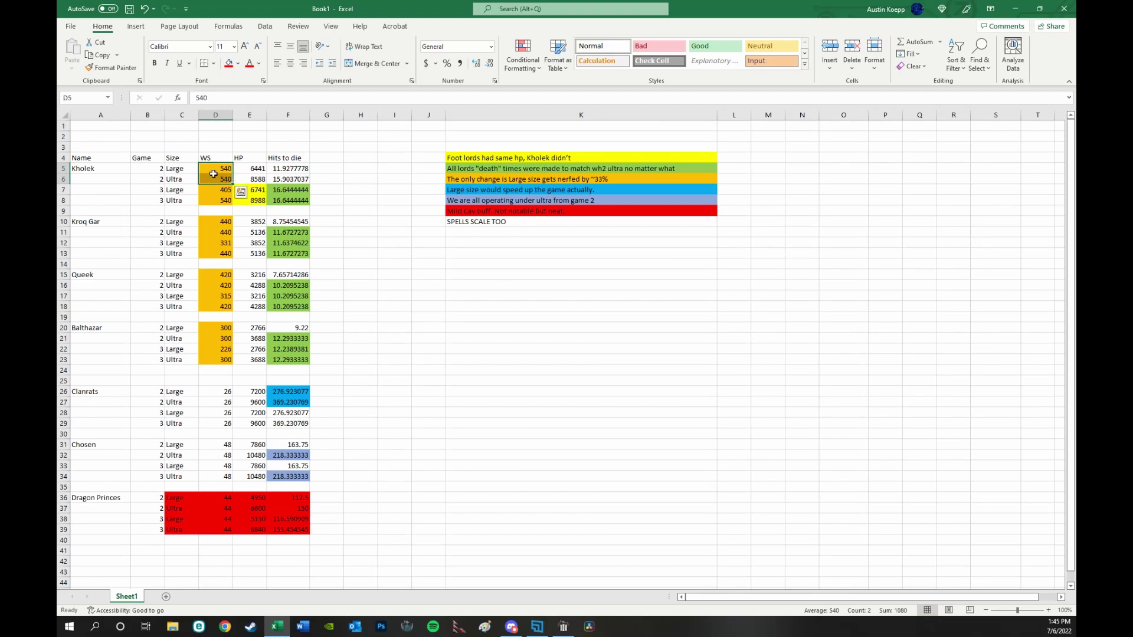
{"action": "left_click_drag", "start_coordinate": [156, 172], "coordinate": [295, 178]}
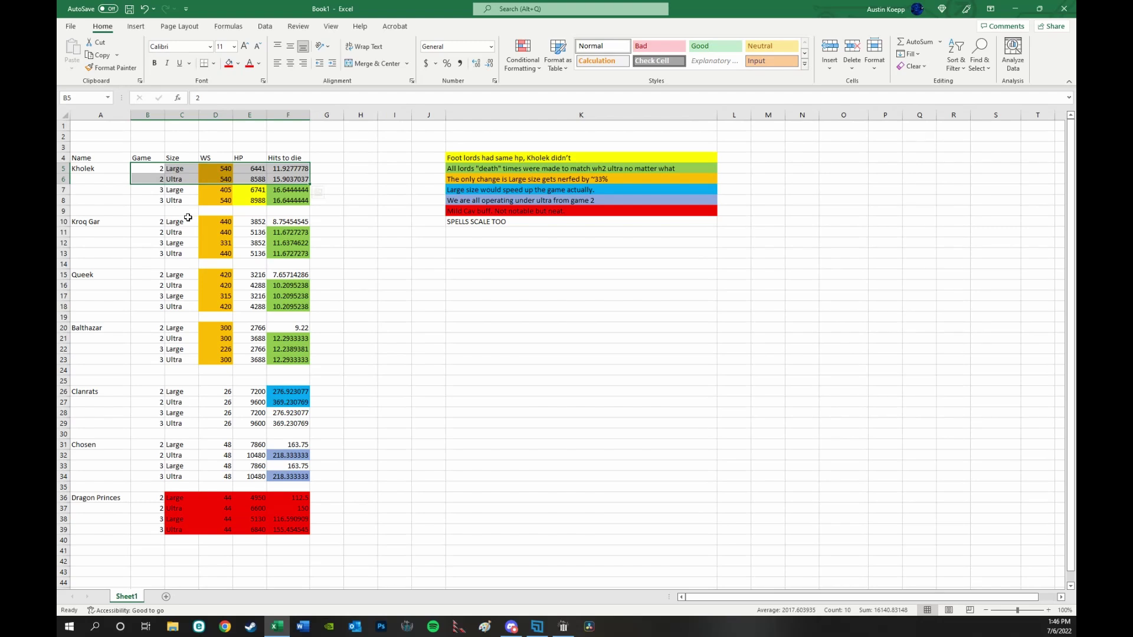
{"action": "left_click", "coordinate": [196, 190]}
{"action": "left_click_drag", "start_coordinate": [197, 189], "coordinate": [290, 200]}
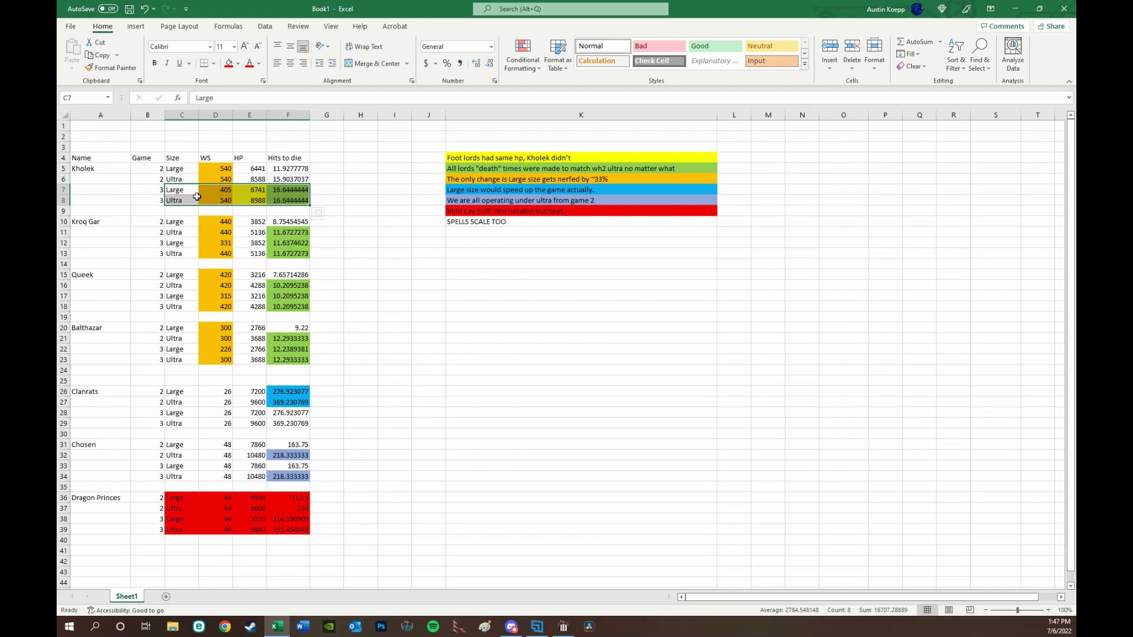
Compare the Hits to die cells of Kholek, Kroq Gar, Queek and Balthazar across both games and unit sizes
{"action": "left_click", "coordinate": [280, 188]}
{"action": "key", "text": "Down"}
{"action": "key", "text": "Down"}
{"action": "key", "text": "Down"}
{"action": "key", "text": "Down"}
{"action": "key", "text": "Down"}
{"action": "key", "text": "Down"}
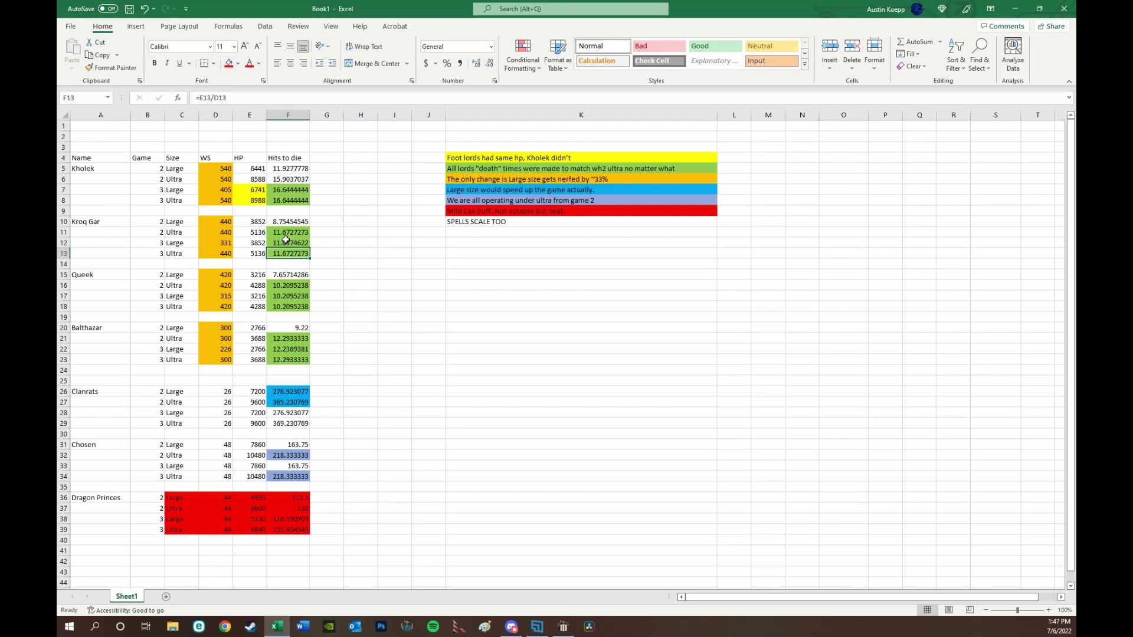
{"action": "left_click", "coordinate": [286, 239]}
{"action": "left_click", "coordinate": [284, 293]}
{"action": "left_click", "coordinate": [277, 358]}
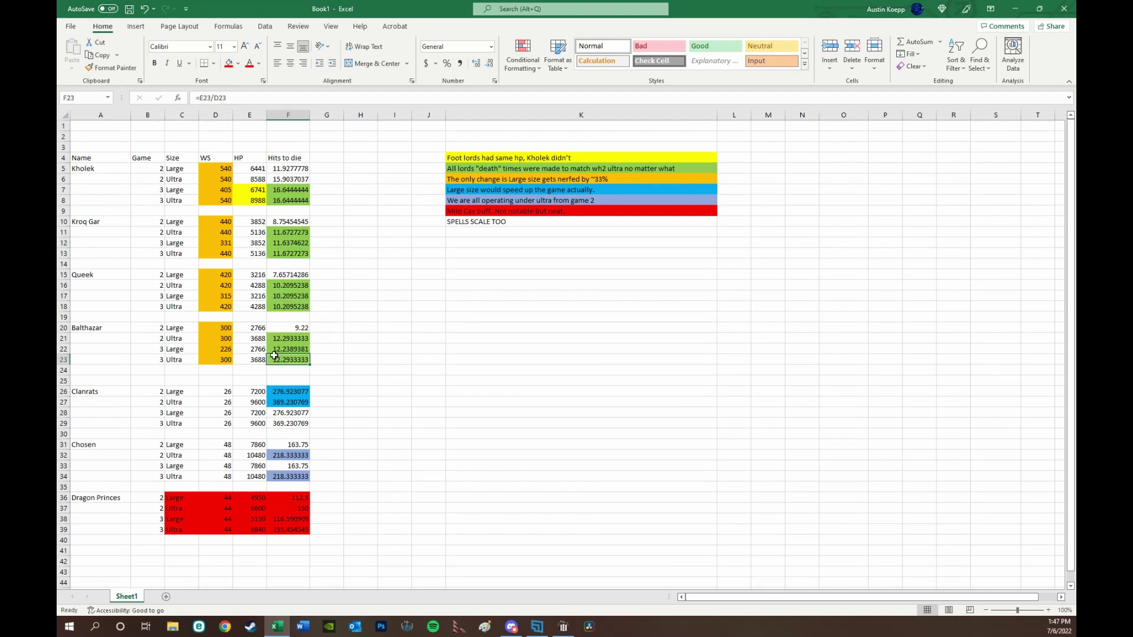
{"action": "left_click", "coordinate": [285, 275]}
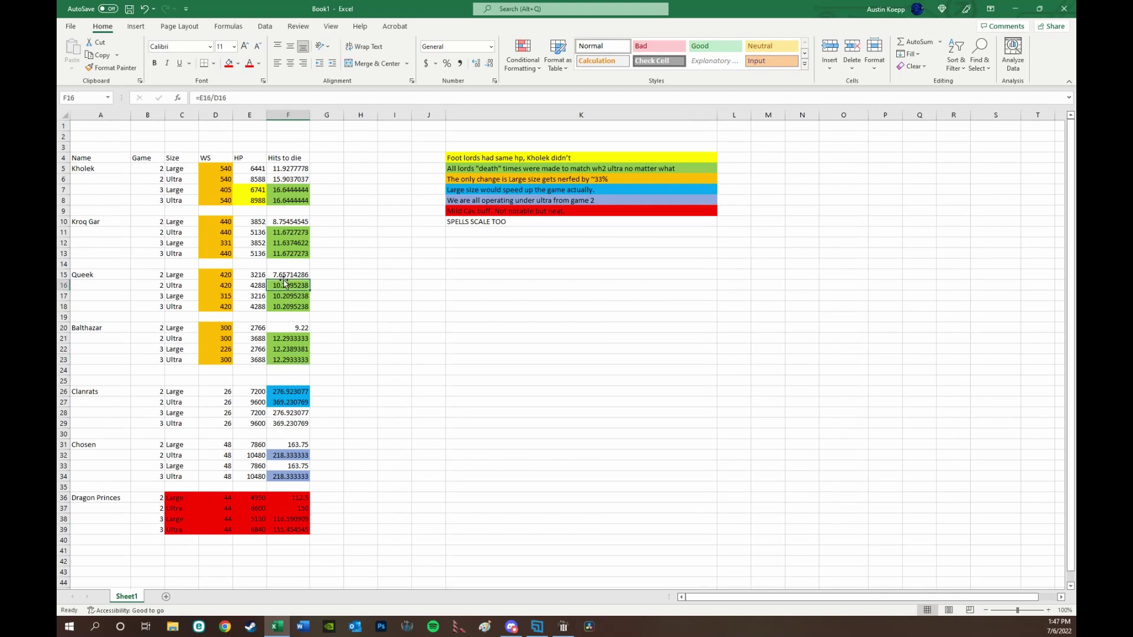
{"action": "left_click", "coordinate": [286, 221]}
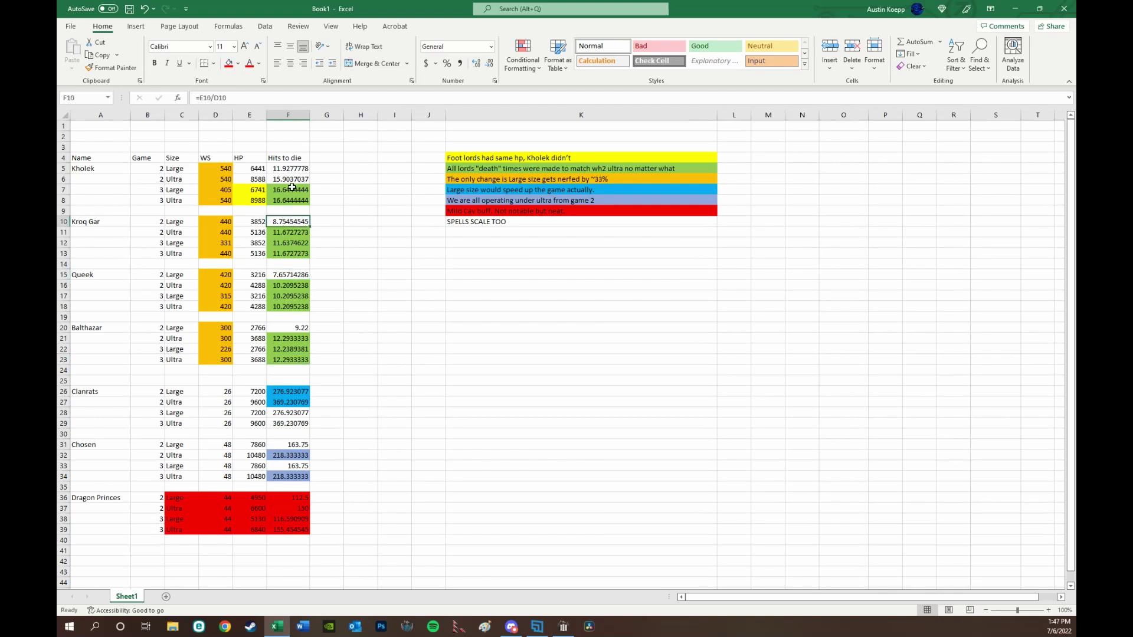
{"action": "left_click", "coordinate": [294, 170]}
{"action": "left_click", "coordinate": [285, 330]}
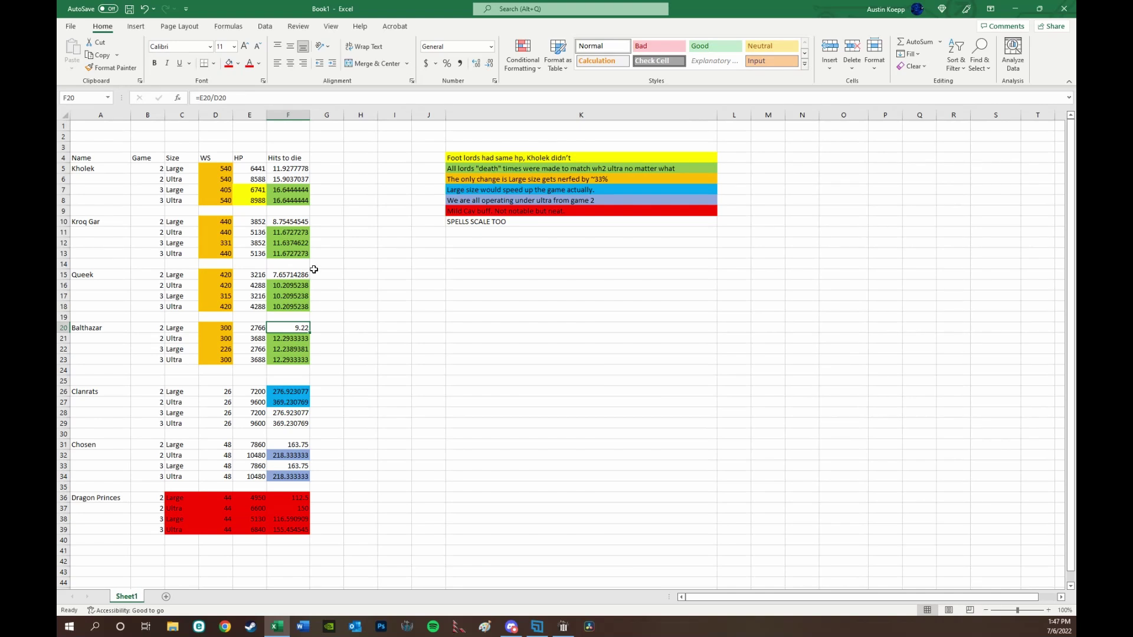
Compare the Clanrats' WS values across game and size with the WS values of Balthazar and Queek
{"action": "left_click", "coordinate": [222, 414]}
{"action": "left_click", "coordinate": [186, 394]}
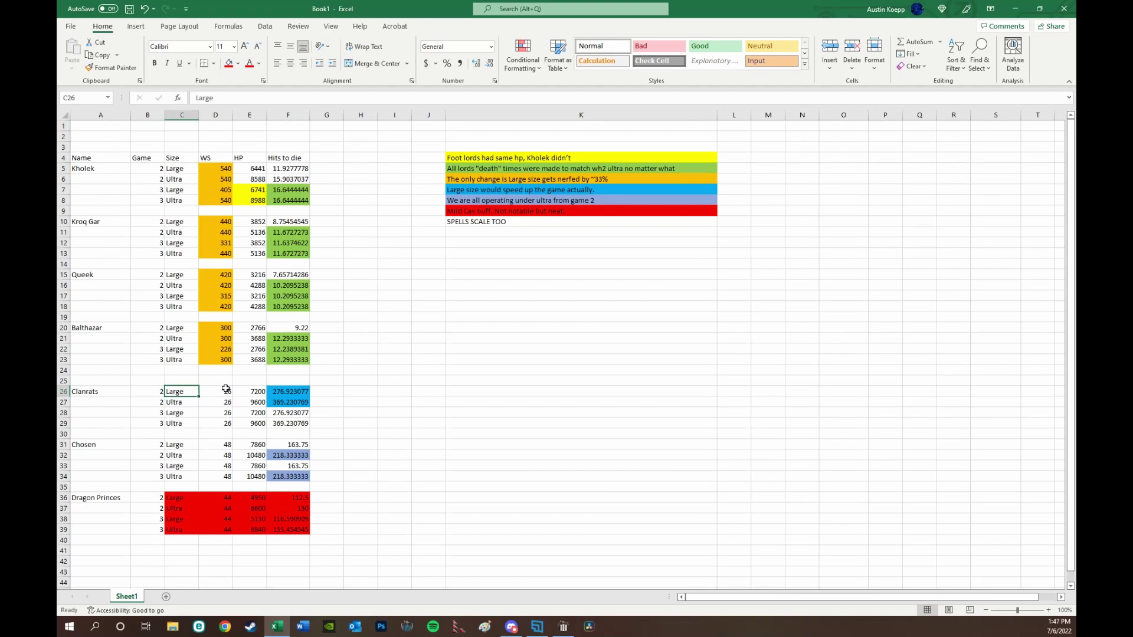
{"action": "left_click_drag", "start_coordinate": [226, 395], "coordinate": [226, 414]}
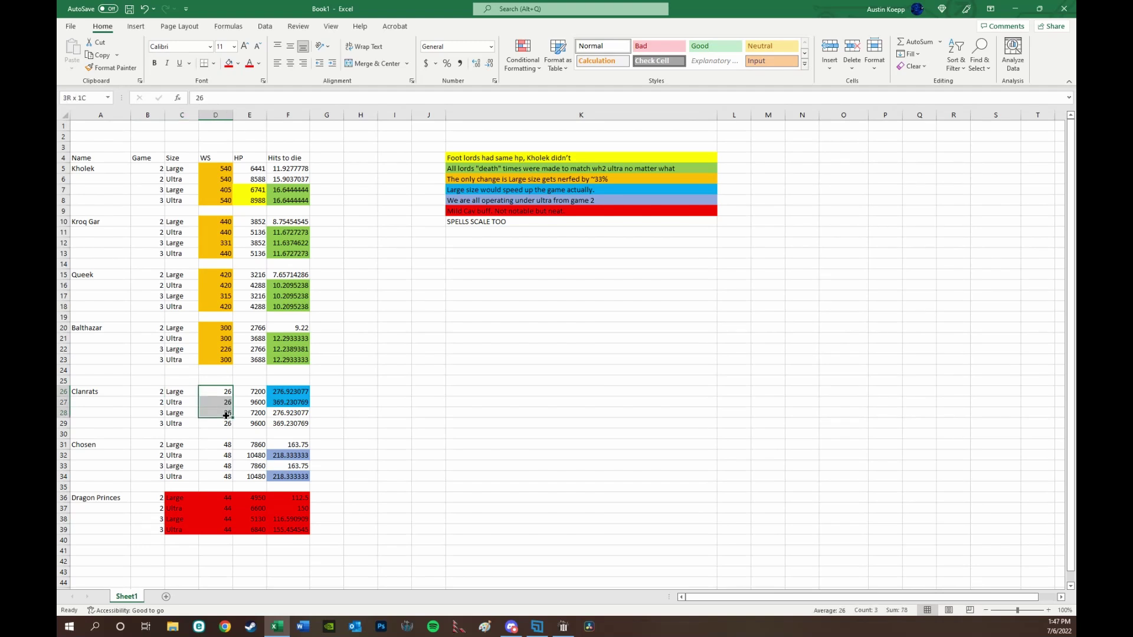
{"action": "left_click", "coordinate": [221, 338]}
{"action": "left_click", "coordinate": [225, 296]}
{"action": "left_click", "coordinate": [226, 392]}
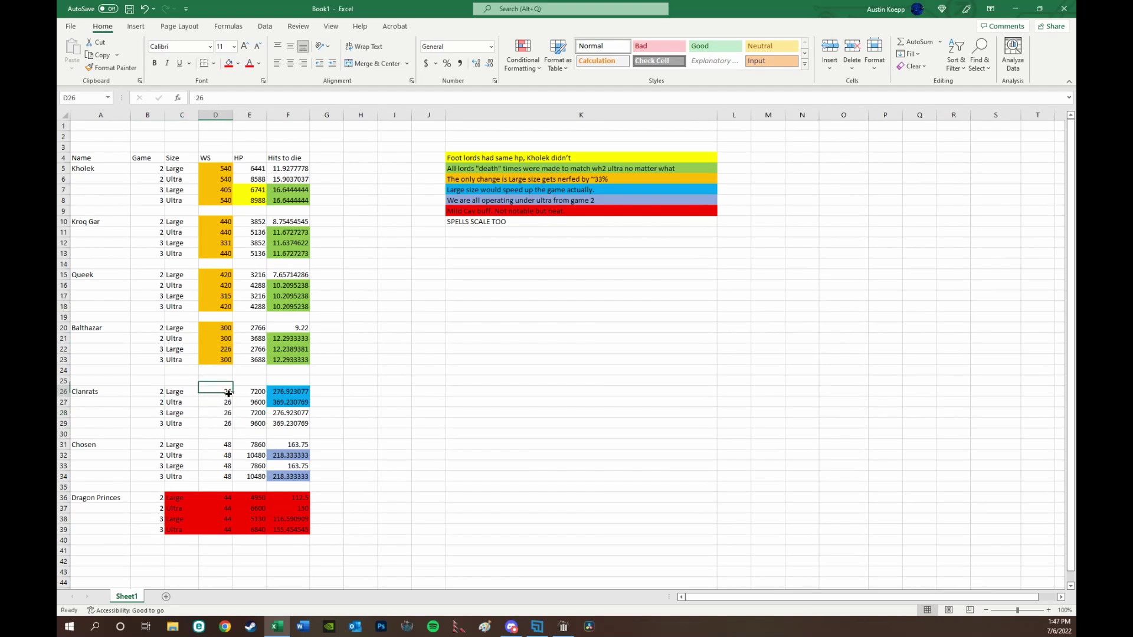
Compare the WS values of Clanrats, Chosen and Dragon Princes across both games and unit sizes
{"action": "left_click", "coordinate": [226, 413]}
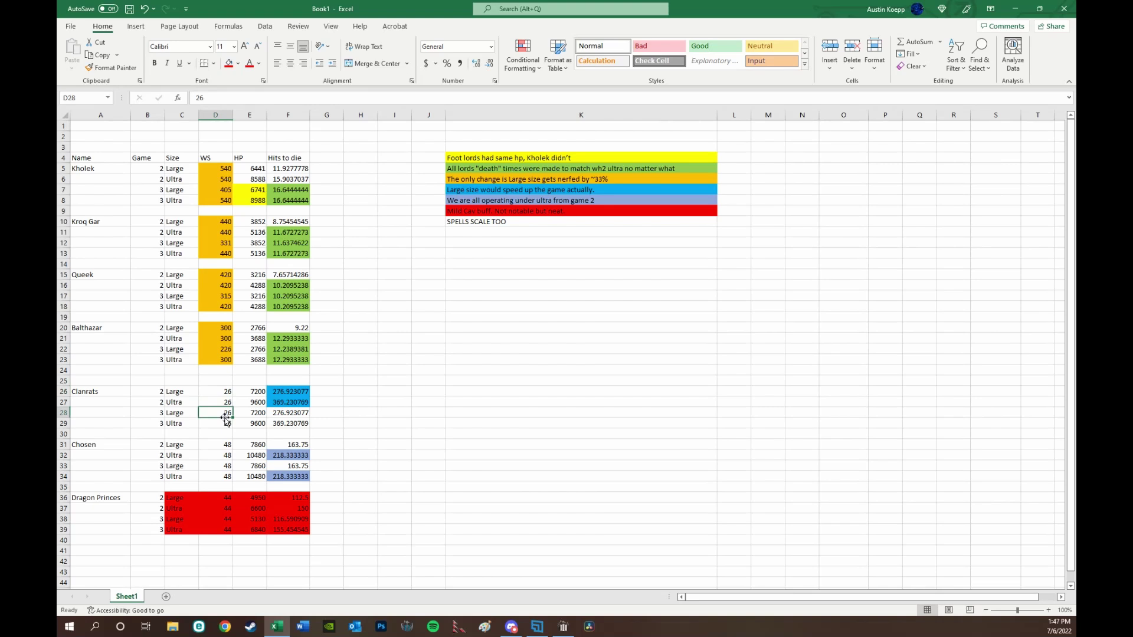
{"action": "left_click", "coordinate": [225, 466]}
{"action": "left_click_drag", "start_coordinate": [229, 391], "coordinate": [235, 539]}
{"action": "left_click", "coordinate": [222, 448]}
{"action": "left_click", "coordinate": [216, 561]}
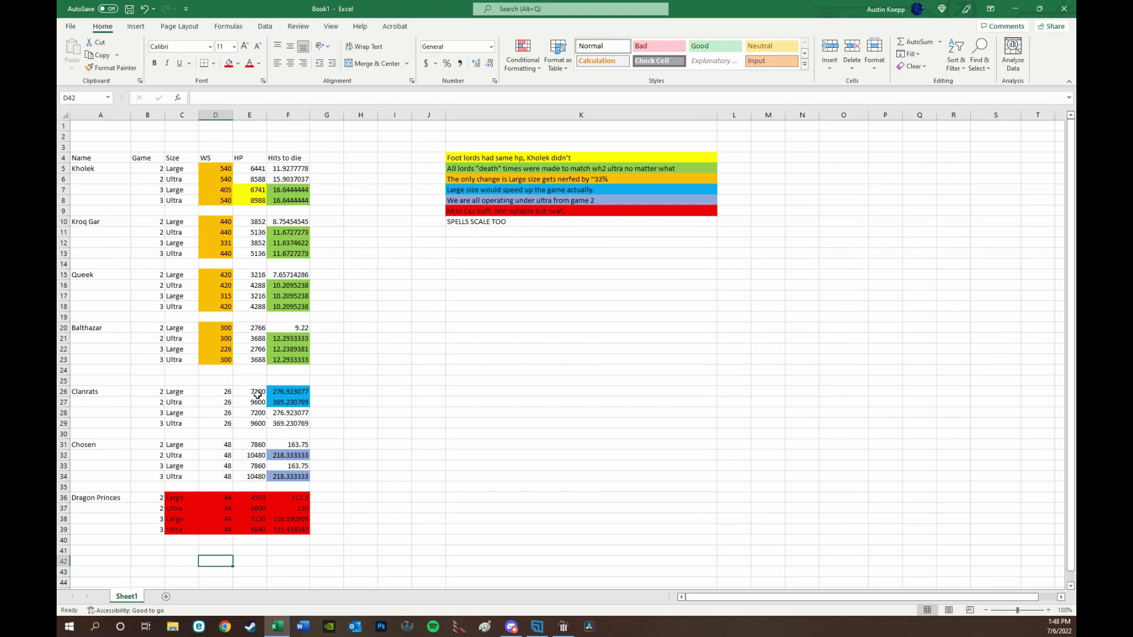
Compare the HP values of Clanrats and Chosen between game 2 and game 3 for Large and Ultra sizes
{"action": "left_click_drag", "start_coordinate": [258, 394], "coordinate": [258, 413]}
{"action": "left_click", "coordinate": [258, 416]}
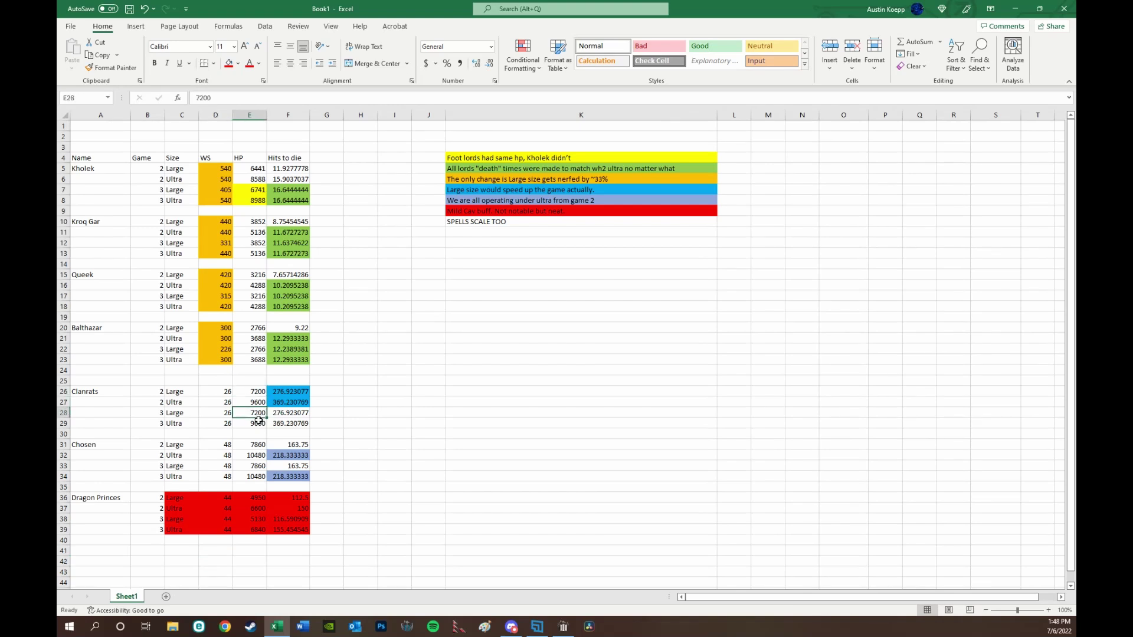
{"action": "left_click", "coordinate": [258, 455]}
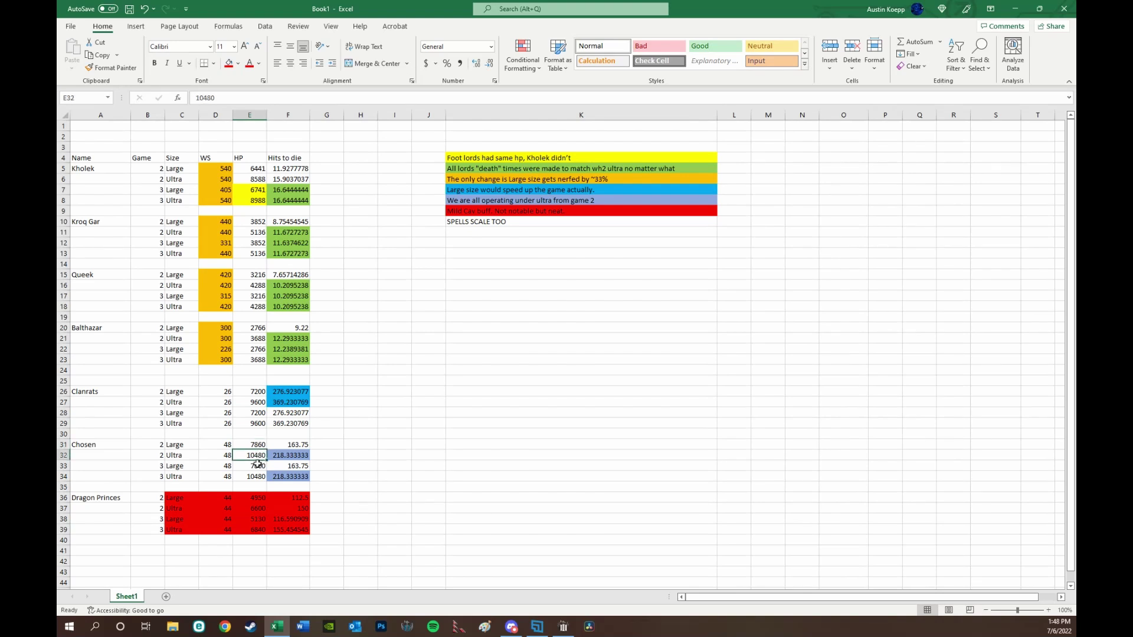
{"action": "left_click", "coordinate": [258, 486]}
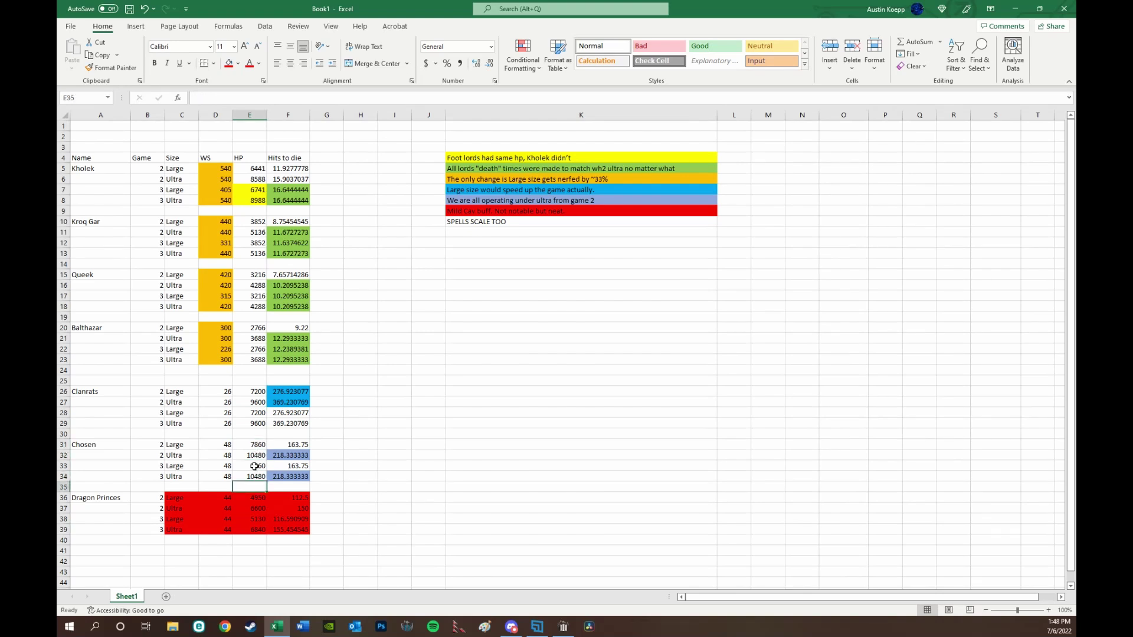
{"action": "left_click", "coordinate": [257, 404]}
{"action": "left_click", "coordinate": [258, 423]}
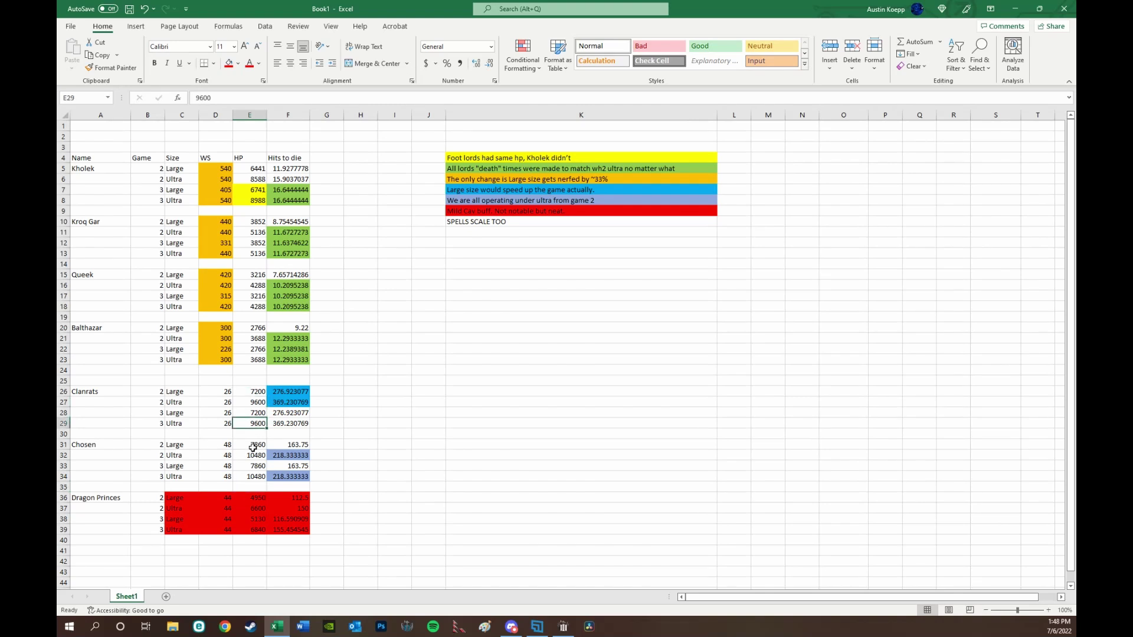
{"action": "left_click", "coordinate": [257, 392]}
{"action": "left_click", "coordinate": [257, 413]}
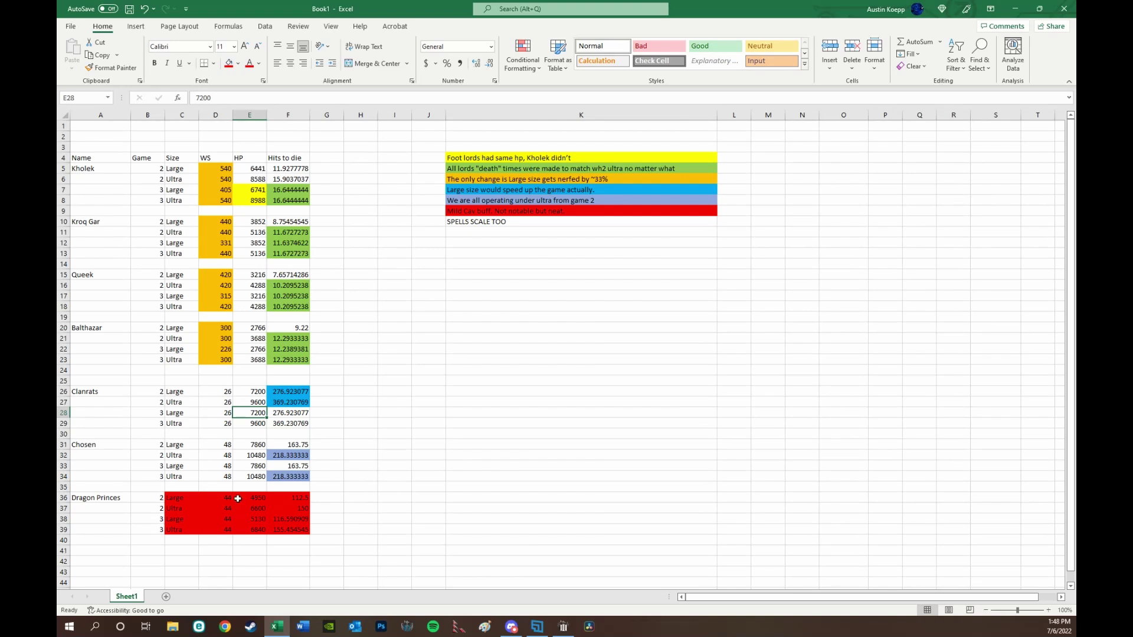
Compare the Dragon Princes' HP at Large and Ultra size between game 2 and game 3
{"action": "left_click_drag", "start_coordinate": [238, 499], "coordinate": [252, 508]}
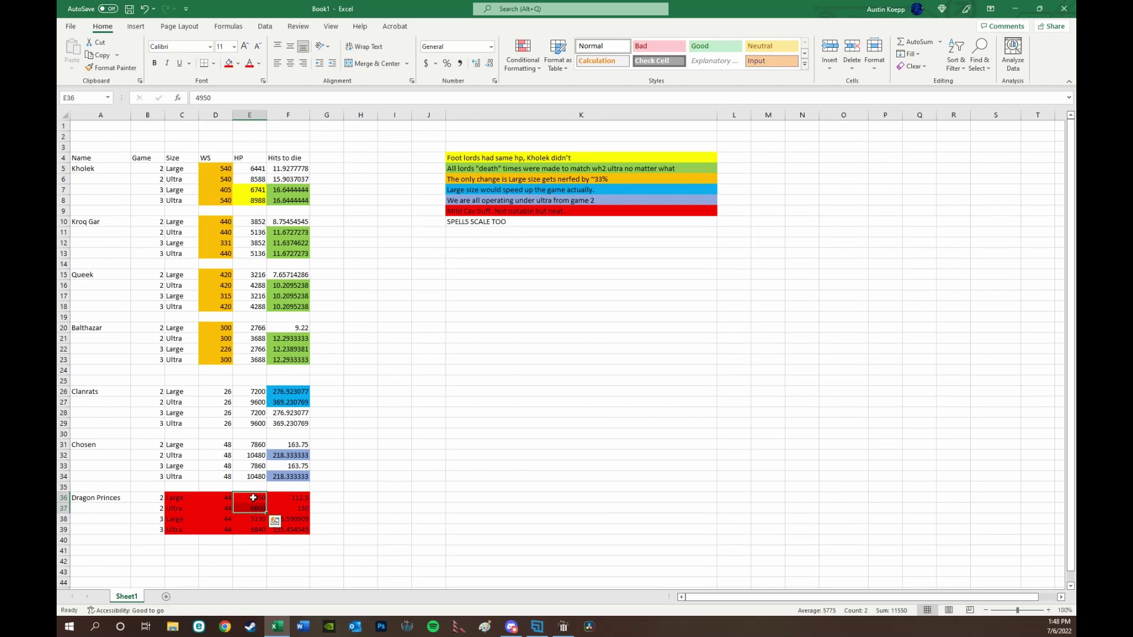
{"action": "left_click", "coordinate": [260, 523]}
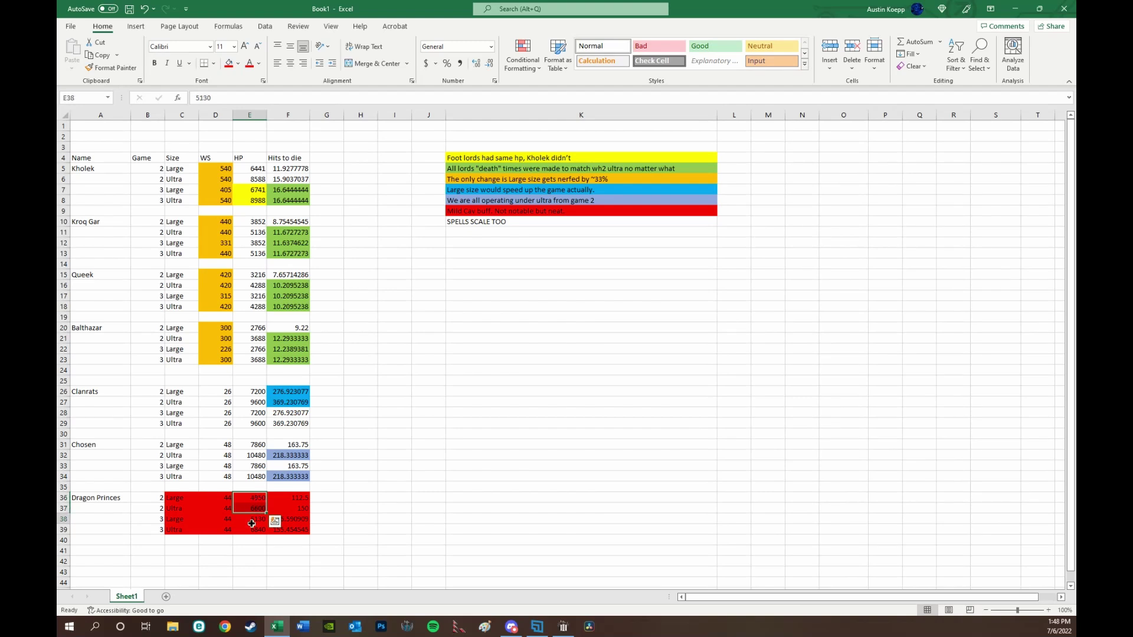
{"action": "left_click", "coordinate": [254, 530]}
{"action": "left_click", "coordinate": [261, 518]}
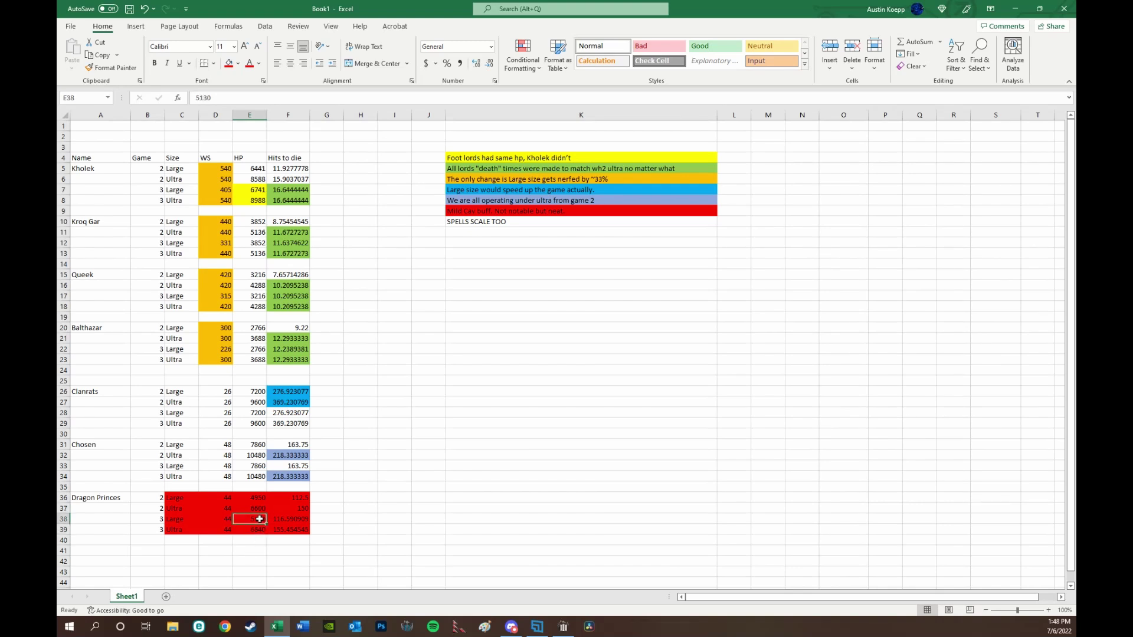
{"action": "left_click", "coordinate": [259, 508]}
{"action": "left_click", "coordinate": [257, 519]}
{"action": "left_click", "coordinate": [258, 530]}
{"action": "left_click", "coordinate": [255, 520]}
Check the yellow note about foot lords' HP against the HP cells of Kroq Gar and Kholek
{"action": "left_click", "coordinate": [490, 160]}
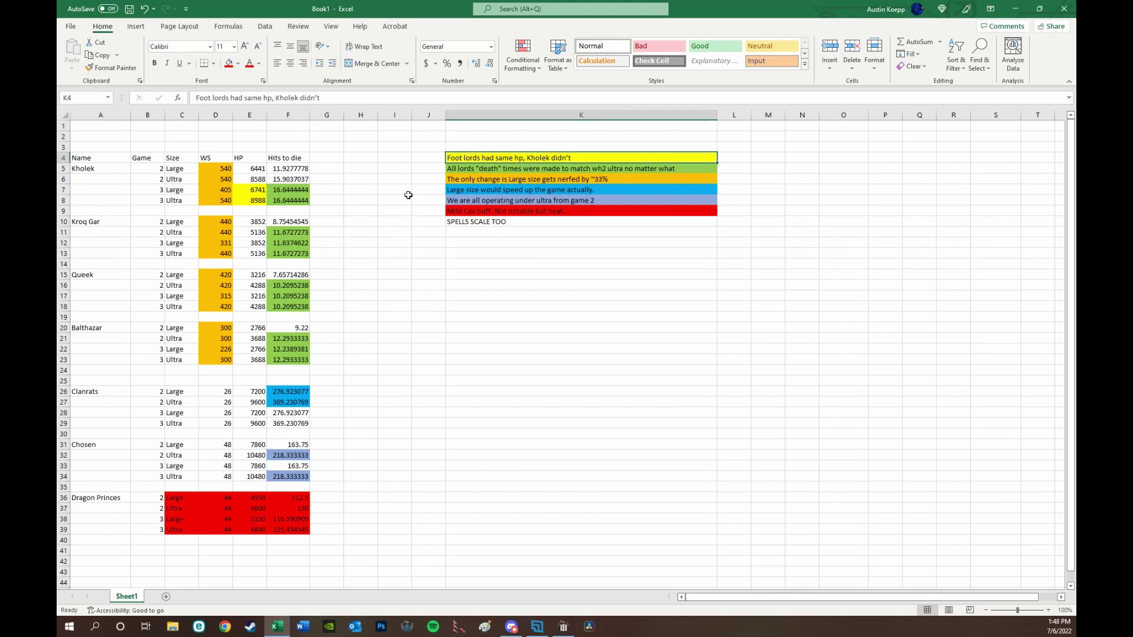
{"action": "left_click_drag", "start_coordinate": [259, 222], "coordinate": [256, 247]}
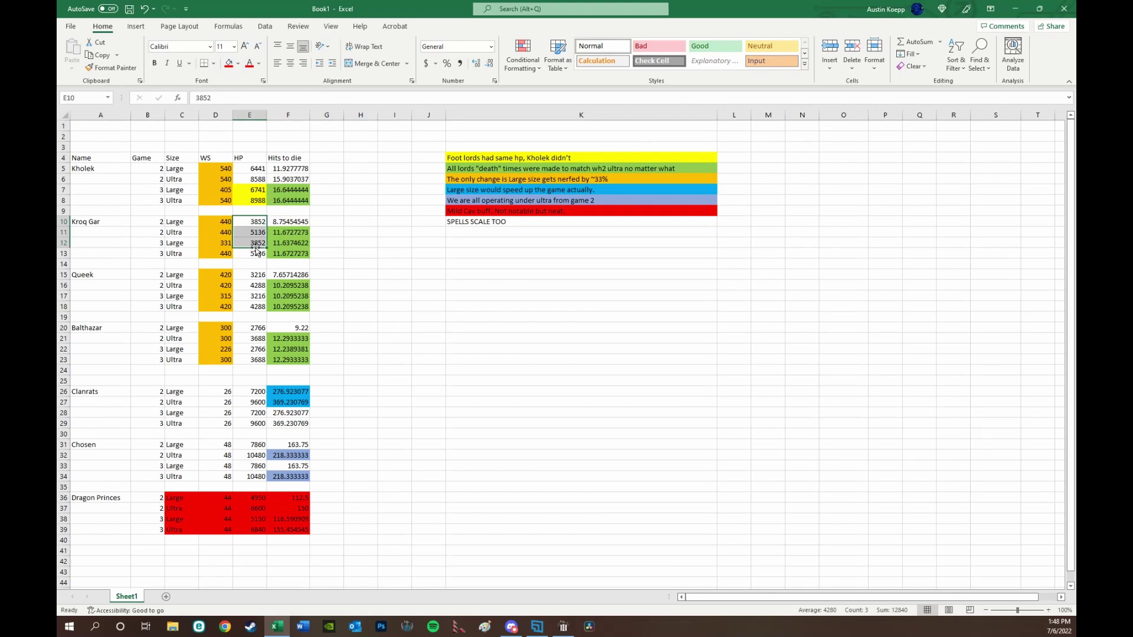
{"action": "left_click", "coordinate": [257, 249]}
{"action": "key", "text": "Up"}
{"action": "key", "text": "Up"}
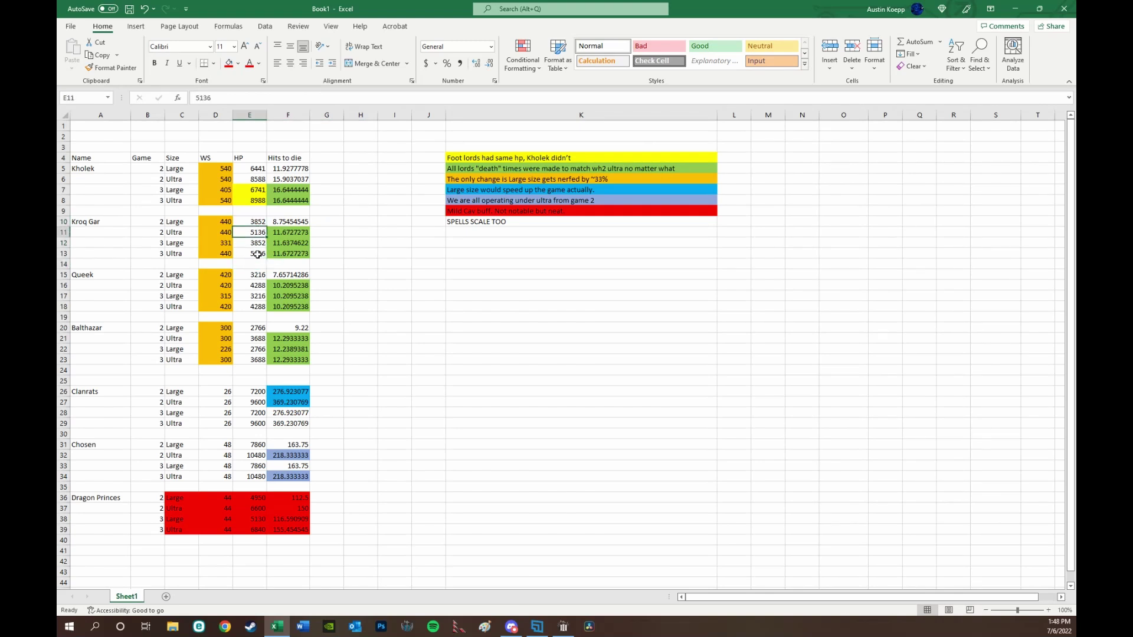
{"action": "key", "text": "Up"}
{"action": "key", "text": "Up"}
{"action": "key", "text": "Up"}
{"action": "key", "text": "Up"}
{"action": "key", "text": "Down"}
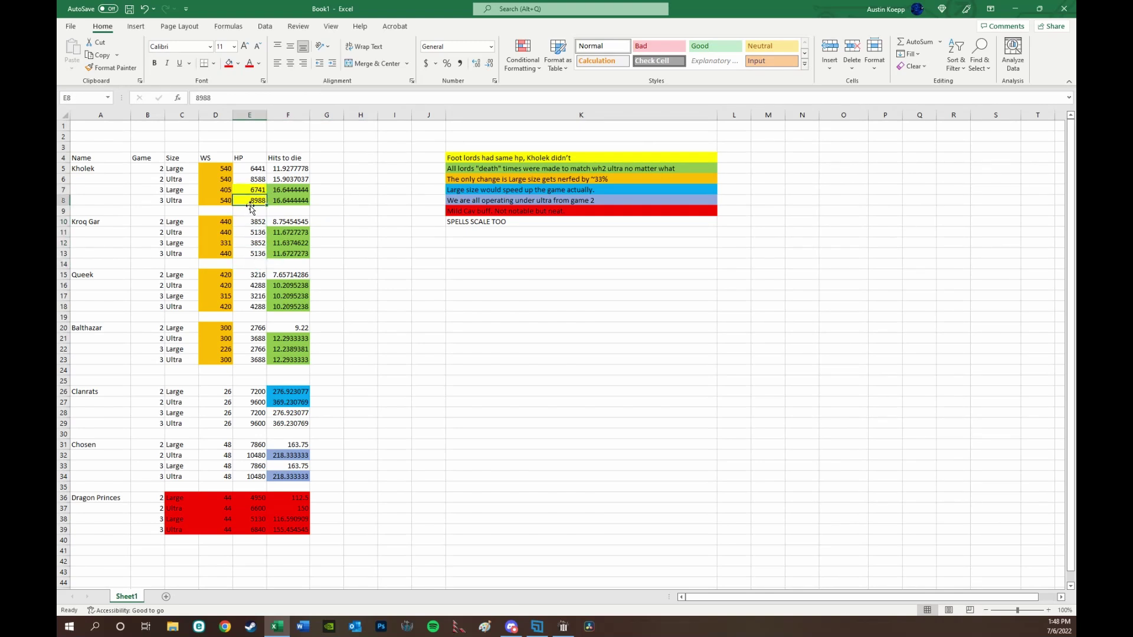
Check the green note about lords' death times against the Hits to die of Kroq Gar, Queek and Balthazar
{"action": "left_click", "coordinate": [513, 170]}
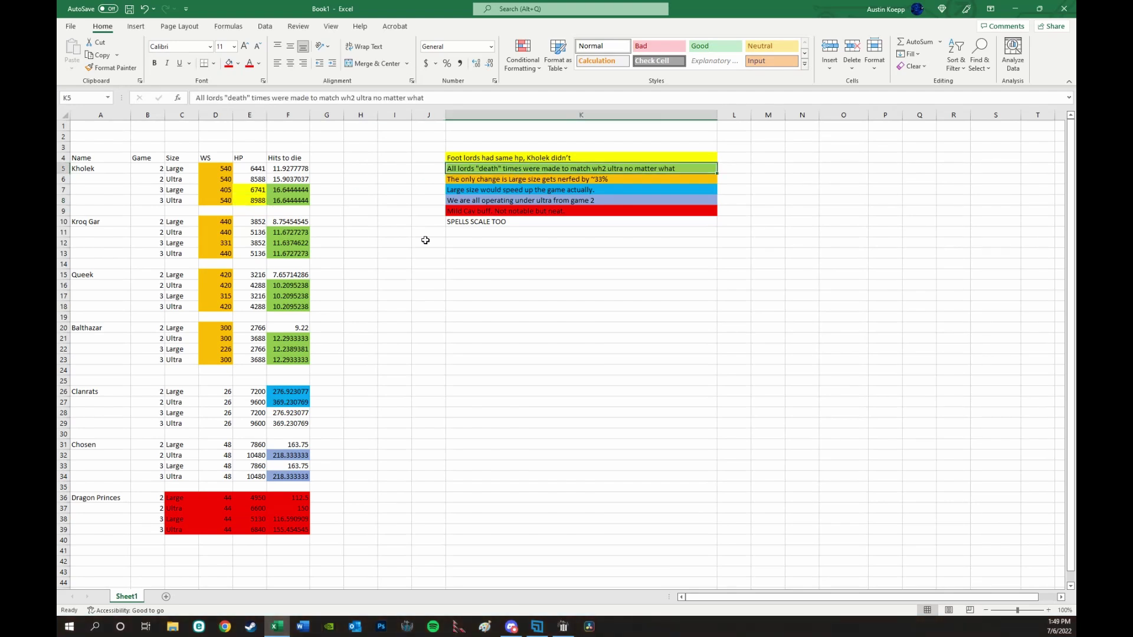
{"action": "left_click", "coordinate": [298, 237]}
{"action": "left_click", "coordinate": [295, 245]}
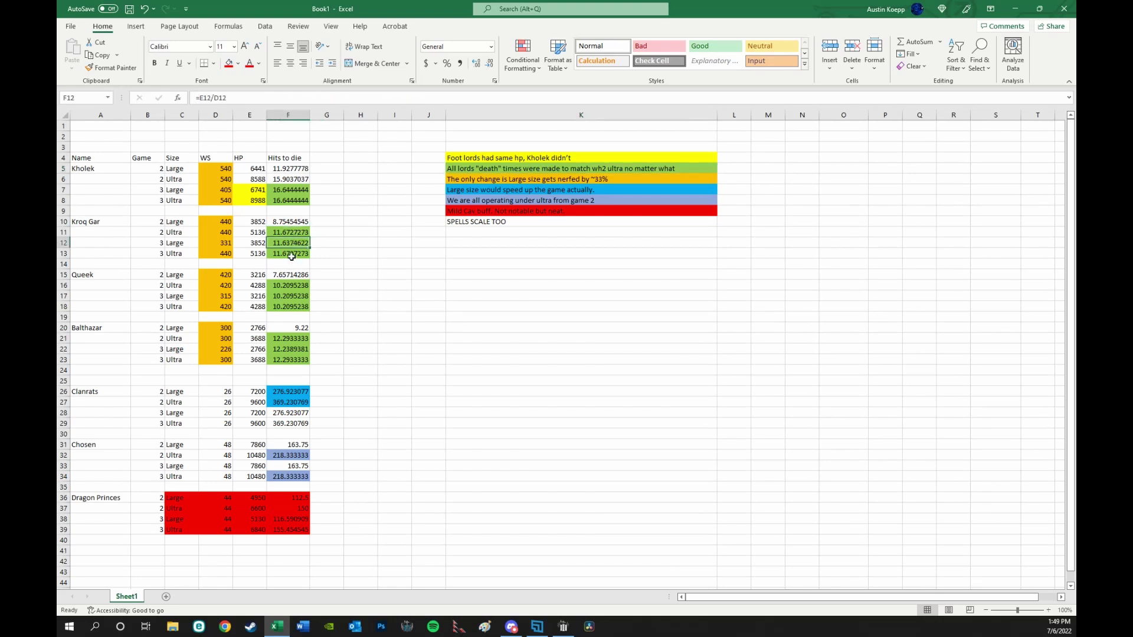
{"action": "left_click", "coordinate": [291, 257]}
{"action": "left_click", "coordinate": [293, 287]}
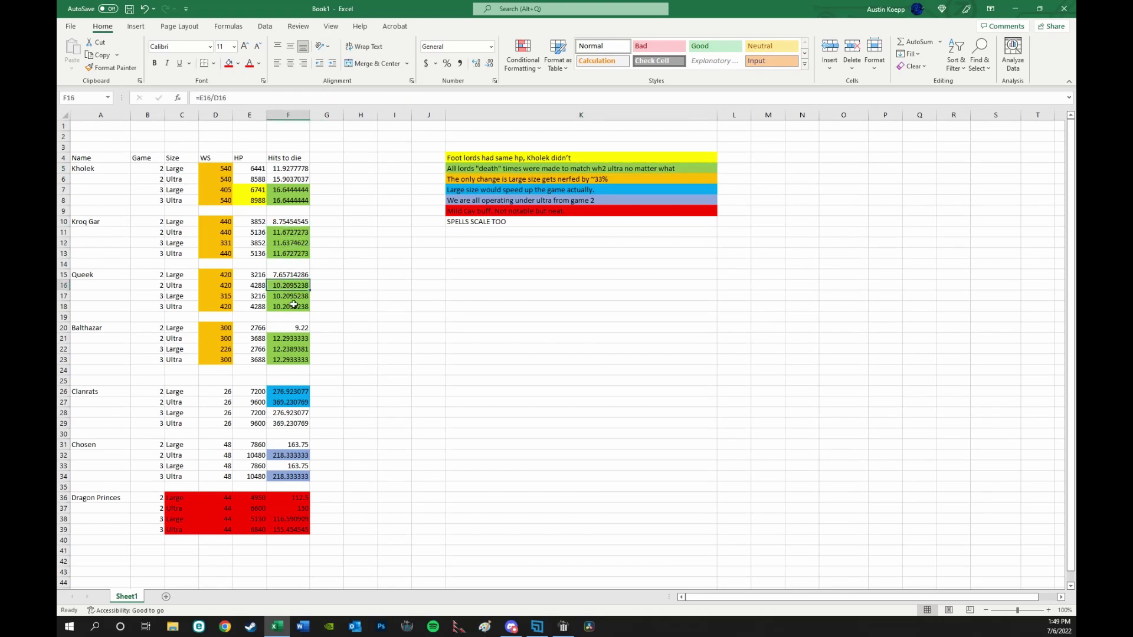
{"action": "left_click", "coordinate": [286, 349]}
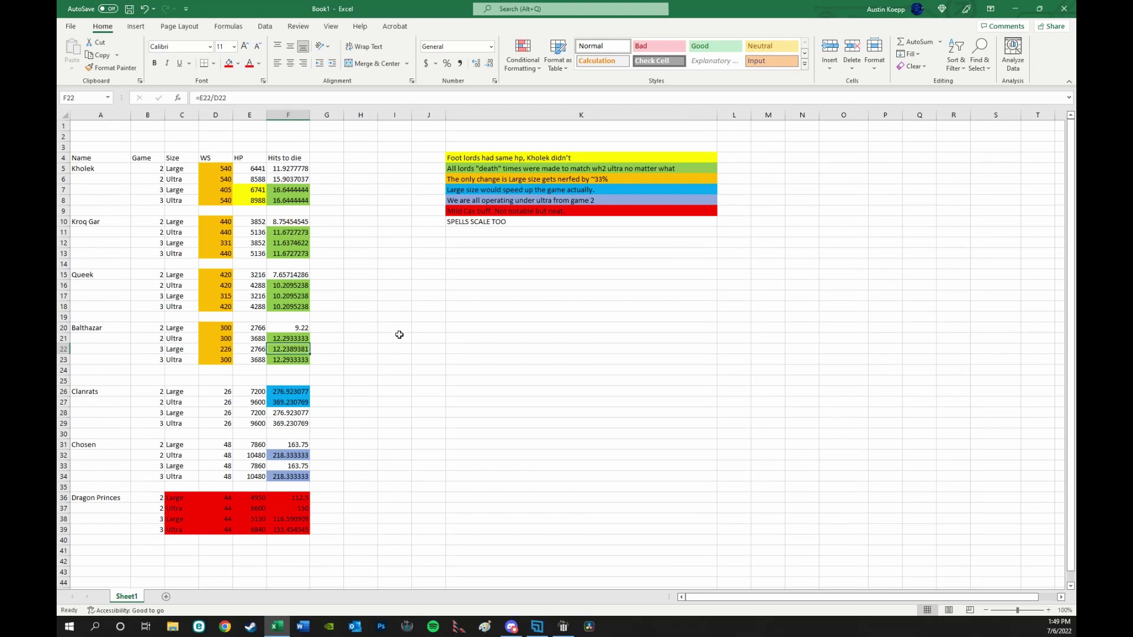
Review the orange note on the Large size nerf and compare Kroq Gar's and Queek's Large HP between games
{"action": "left_click", "coordinate": [501, 179]}
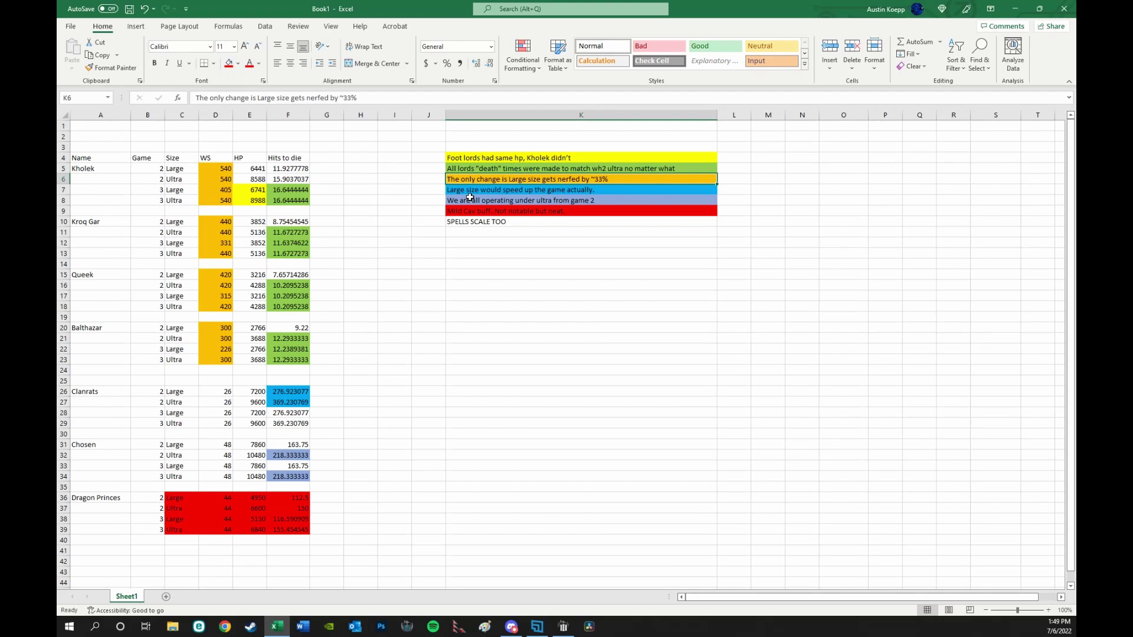
{"action": "left_click", "coordinate": [246, 246]}
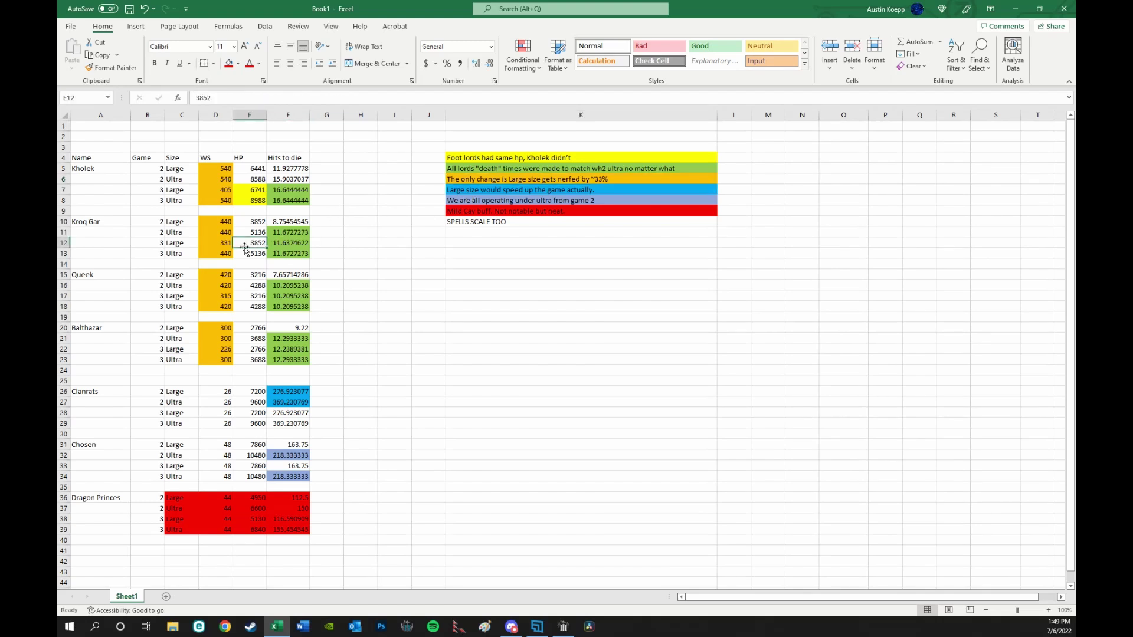
{"action": "left_click", "coordinate": [261, 220]}
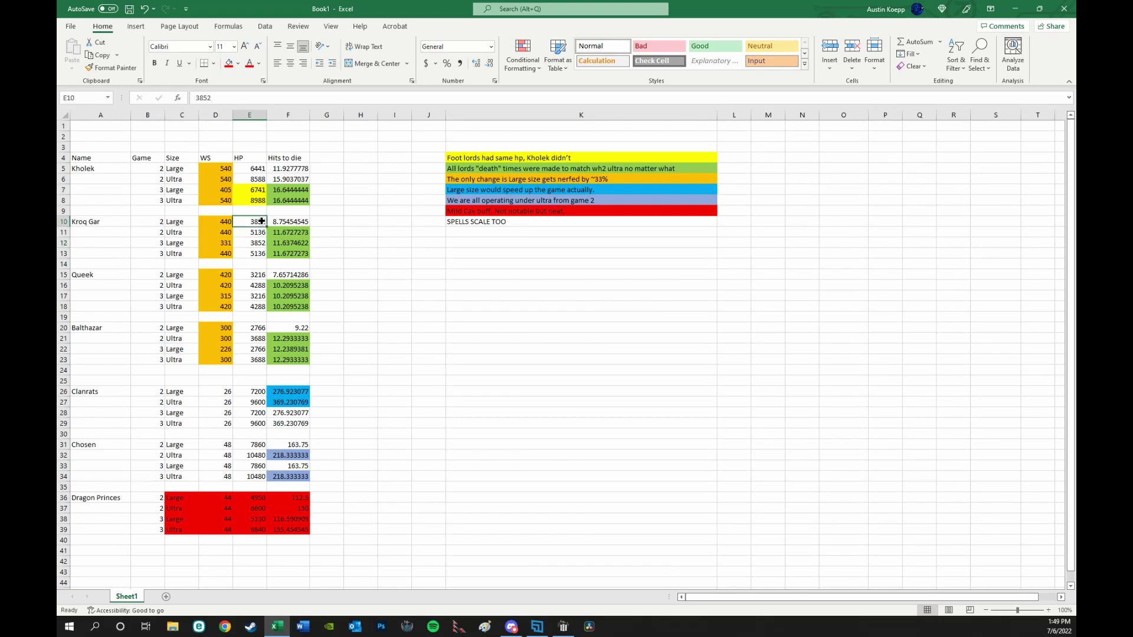
{"action": "left_click", "coordinate": [257, 244]}
{"action": "left_click", "coordinate": [261, 221]}
{"action": "left_click", "coordinate": [258, 244]}
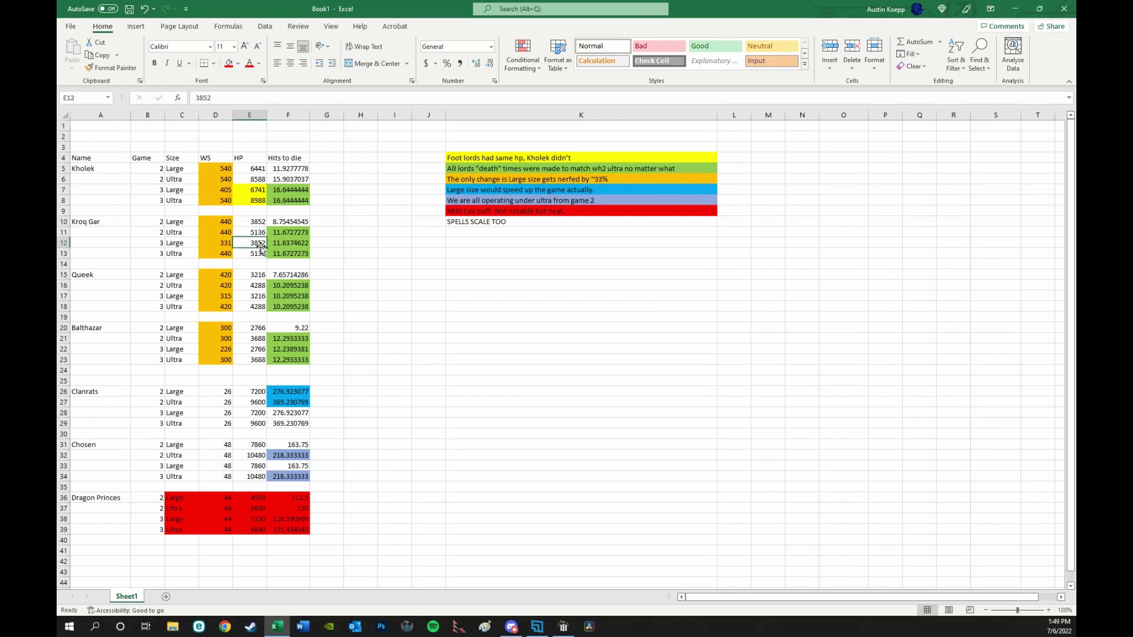
{"action": "left_click", "coordinate": [258, 275]}
{"action": "left_click", "coordinate": [259, 296]}
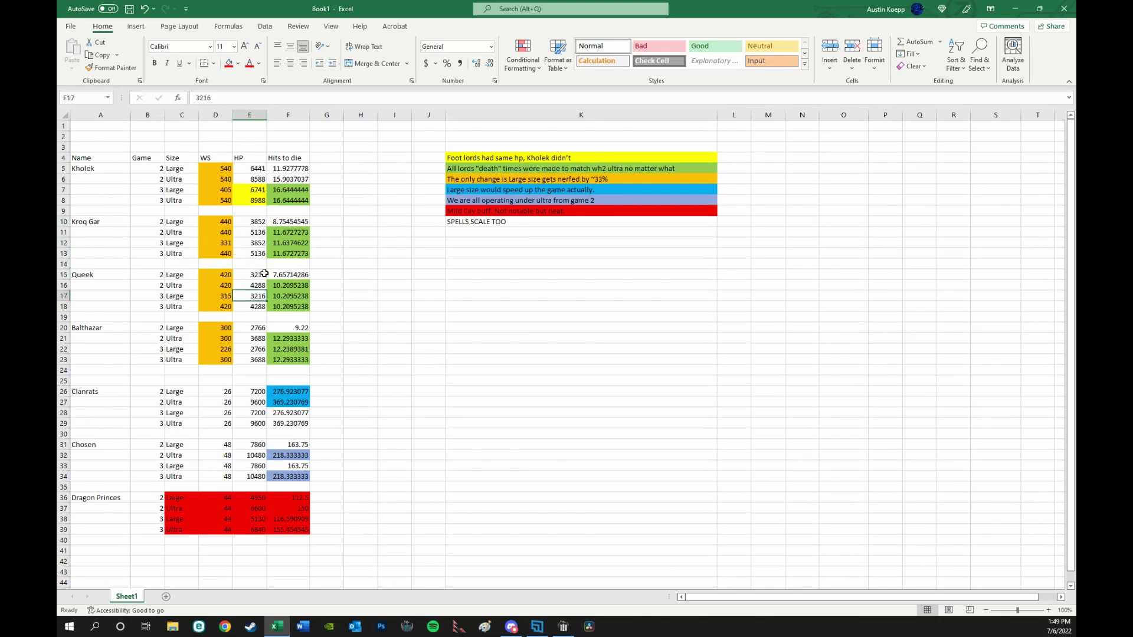
{"action": "left_click", "coordinate": [258, 275]}
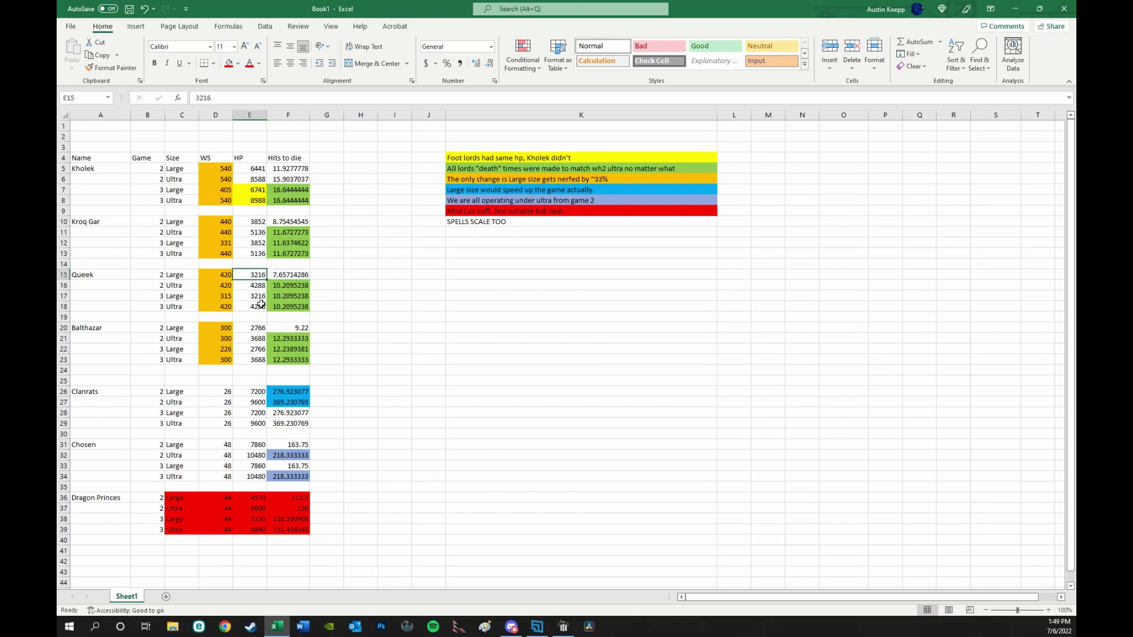
Compare Queek's Large WS in games 2 and 3, and review his game 3 Ultra WS and HP
{"action": "left_click", "coordinate": [218, 276]}
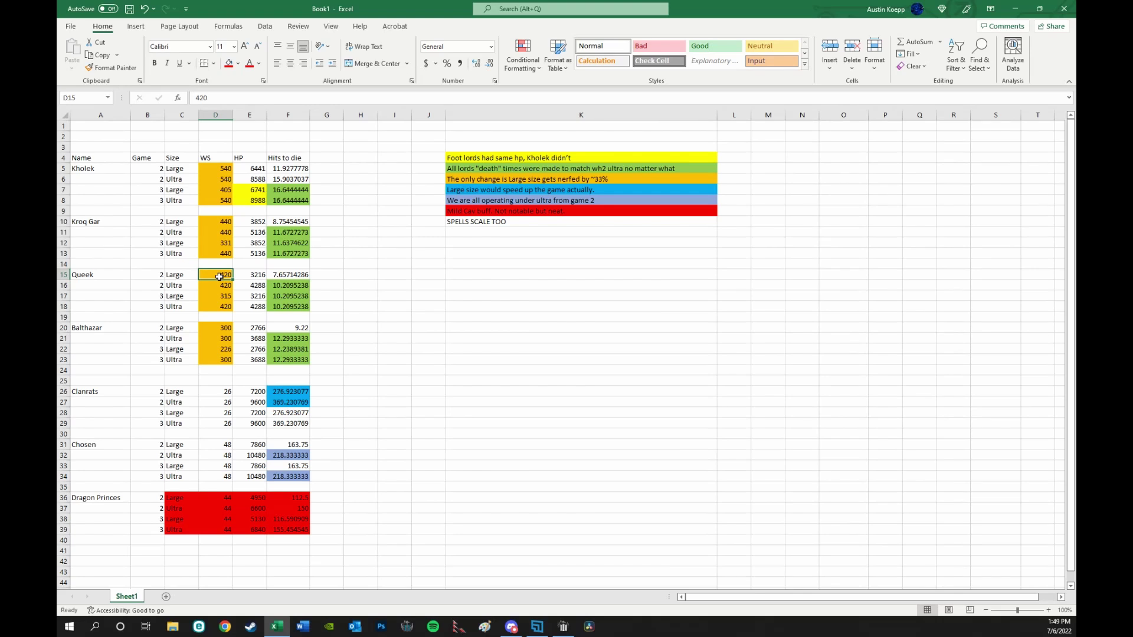
{"action": "left_click", "coordinate": [223, 295]}
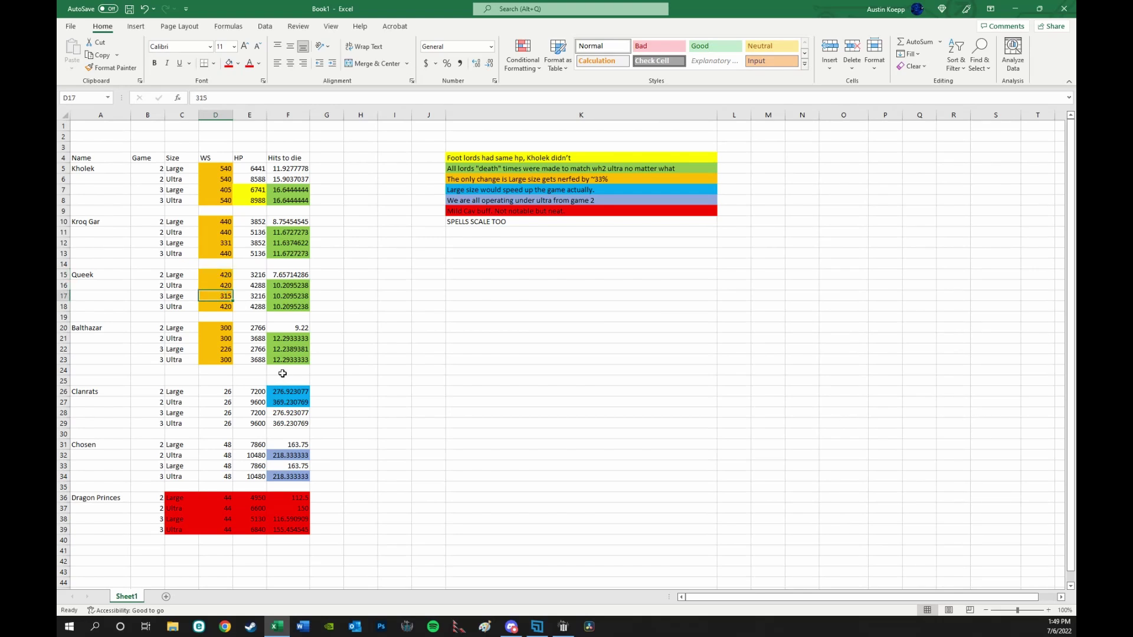
{"action": "left_click", "coordinate": [228, 307]}
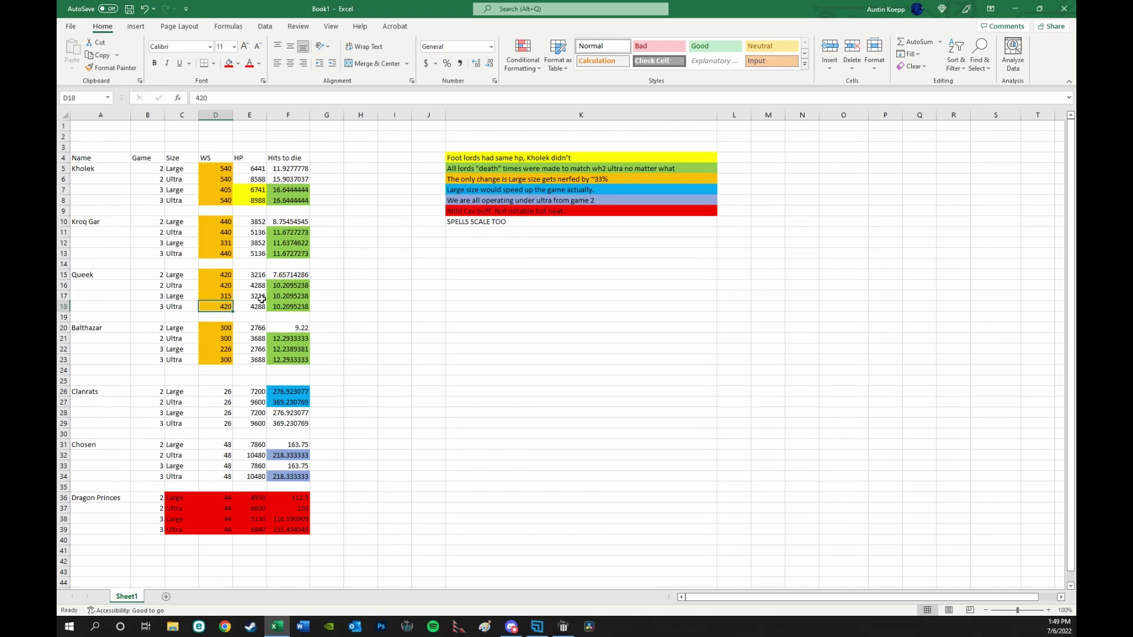
{"action": "left_click", "coordinate": [250, 308]}
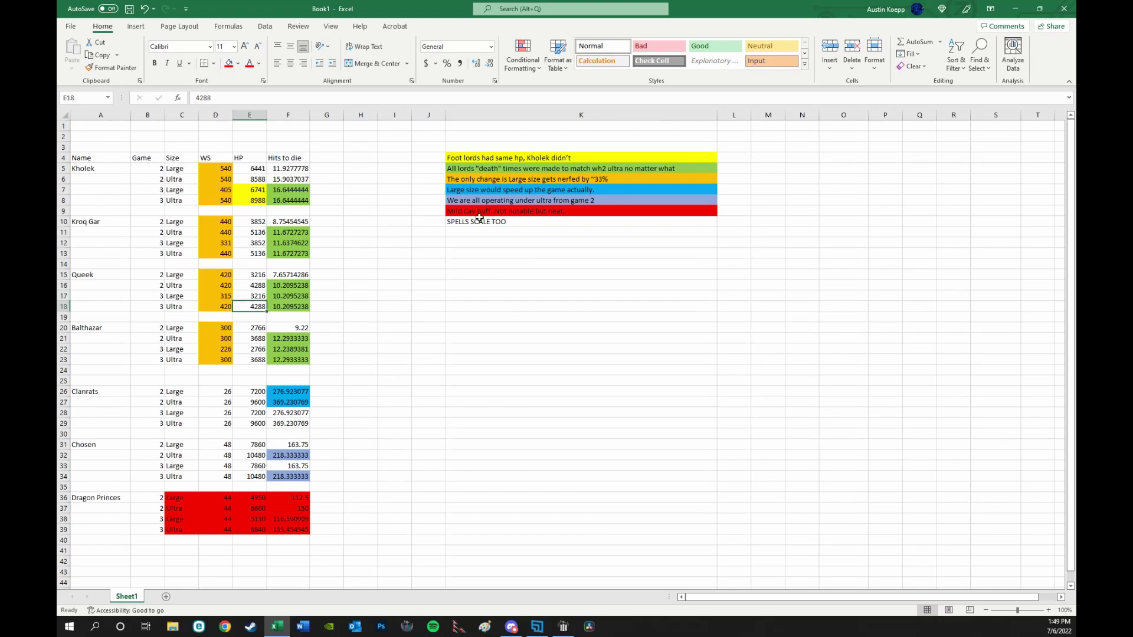
Check the blue note on Large size speeding up the game against the Clanrats' WS and the units' Hits to die
{"action": "left_click", "coordinate": [489, 192]}
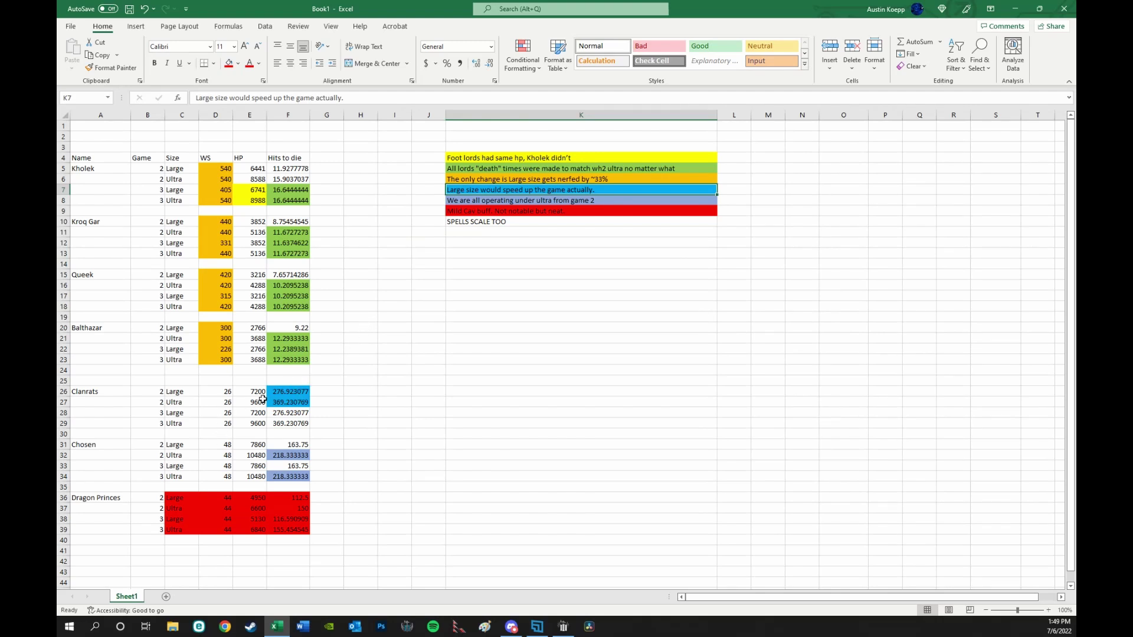
{"action": "left_click_drag", "start_coordinate": [273, 392], "coordinate": [277, 402]}
{"action": "left_click", "coordinate": [227, 423]}
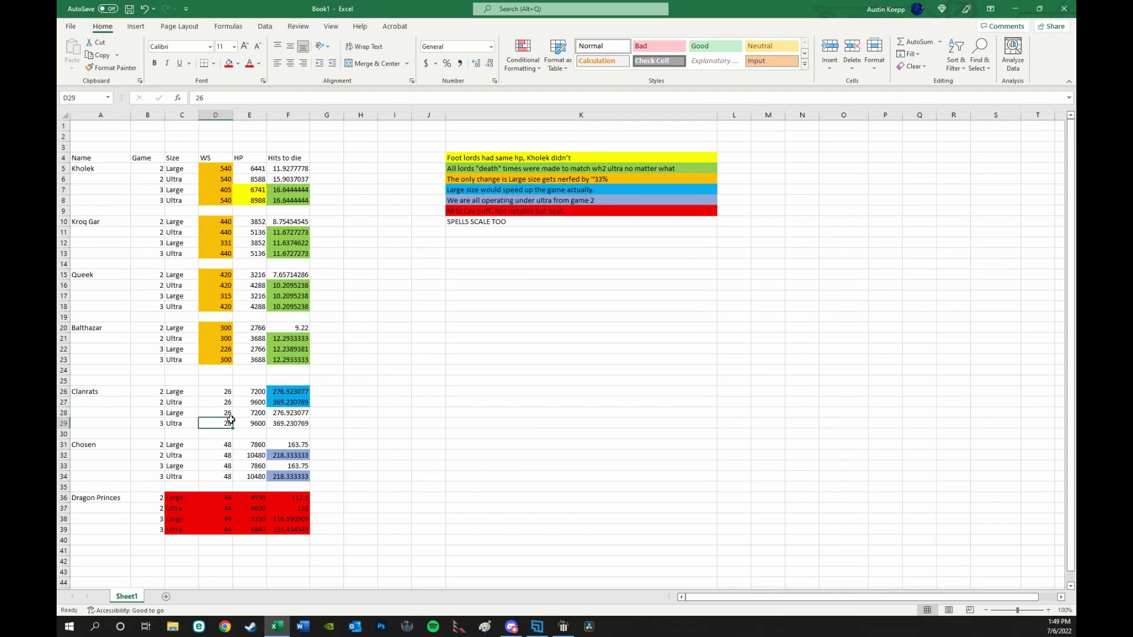
{"action": "left_click_drag", "start_coordinate": [286, 392], "coordinate": [293, 472]}
Compare the Chosen's game 2 Large and Ultra Hits to die, and revisit the Clanrats' game 2 Large value
{"action": "left_click", "coordinate": [295, 447]}
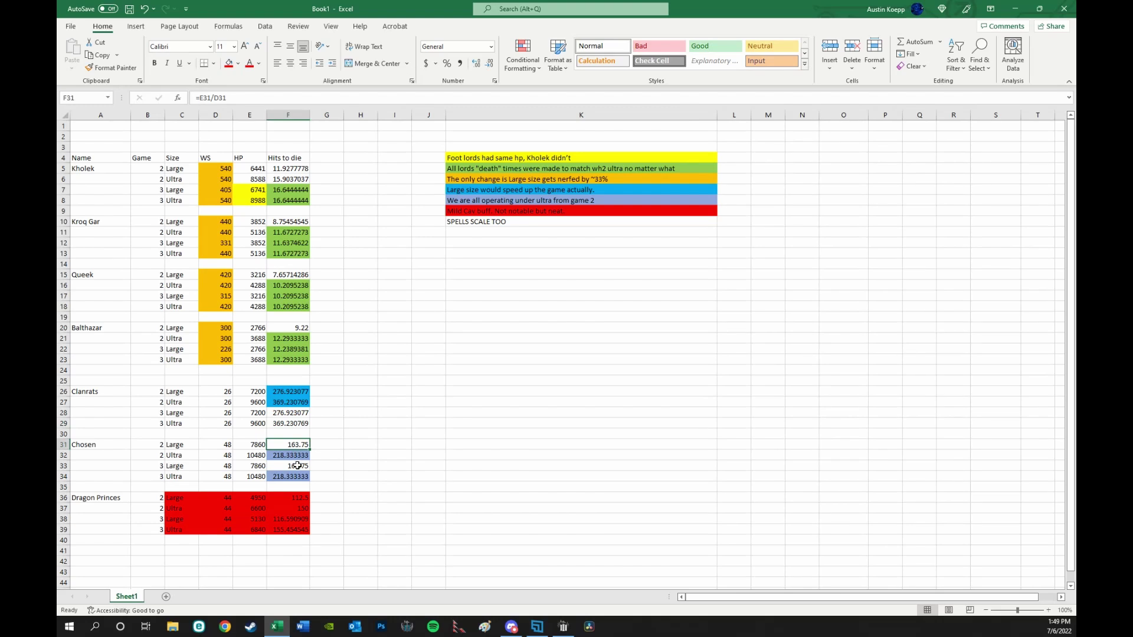
{"action": "left_click", "coordinate": [296, 453]}
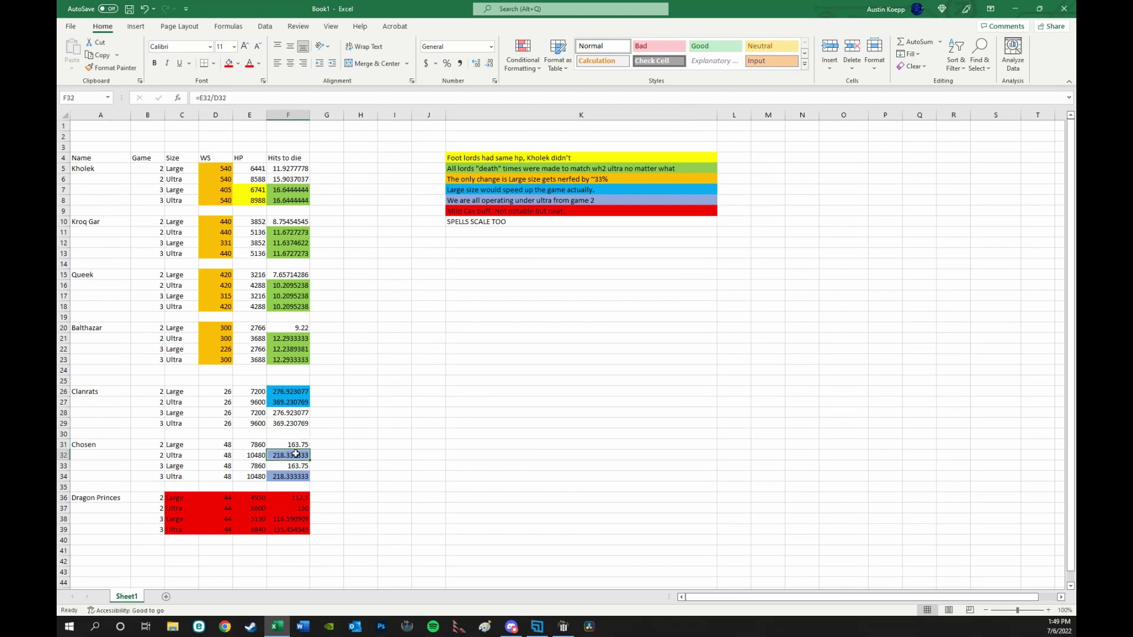
{"action": "left_click", "coordinate": [295, 445]}
{"action": "left_click", "coordinate": [299, 454]}
{"action": "left_click", "coordinate": [295, 445]}
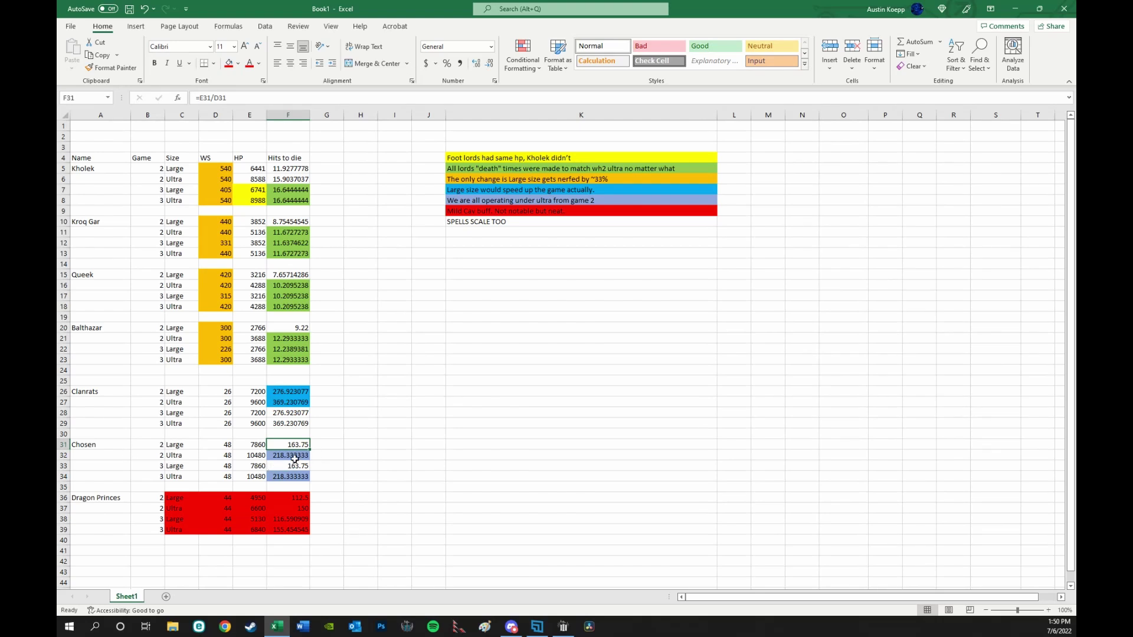
{"action": "key", "text": "Down"}
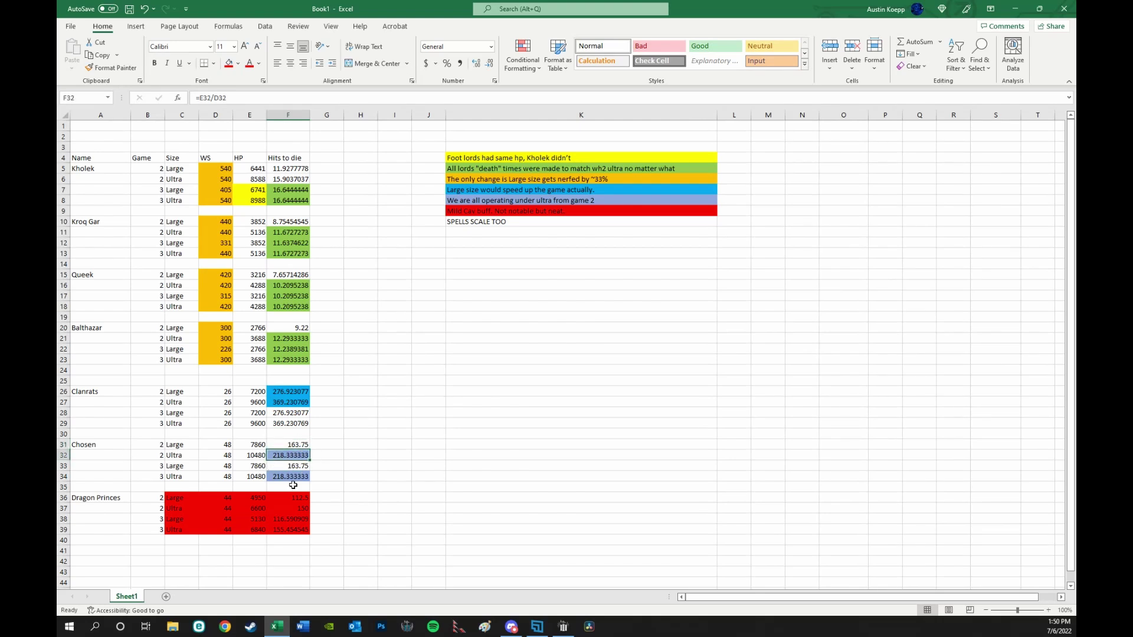
{"action": "left_click", "coordinate": [287, 393]}
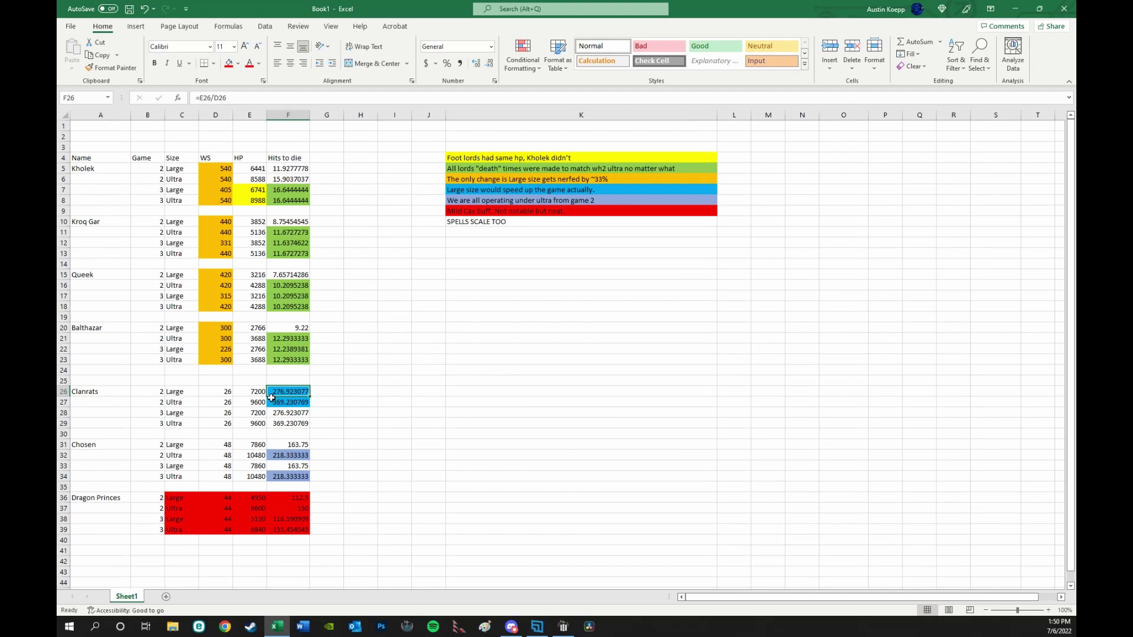
Check the note about operating under Ultra from game 2 against the Chosen's Ultra Hits to die in both games
{"action": "left_click", "coordinate": [528, 199]}
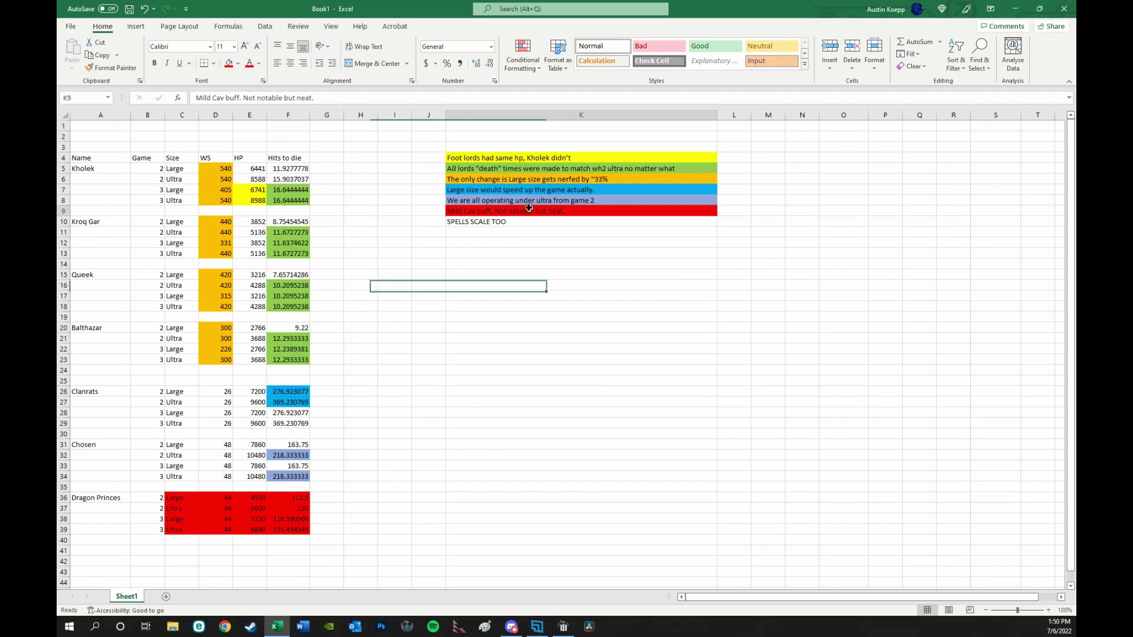
{"action": "left_click", "coordinate": [278, 454]}
{"action": "left_click", "coordinate": [280, 478]}
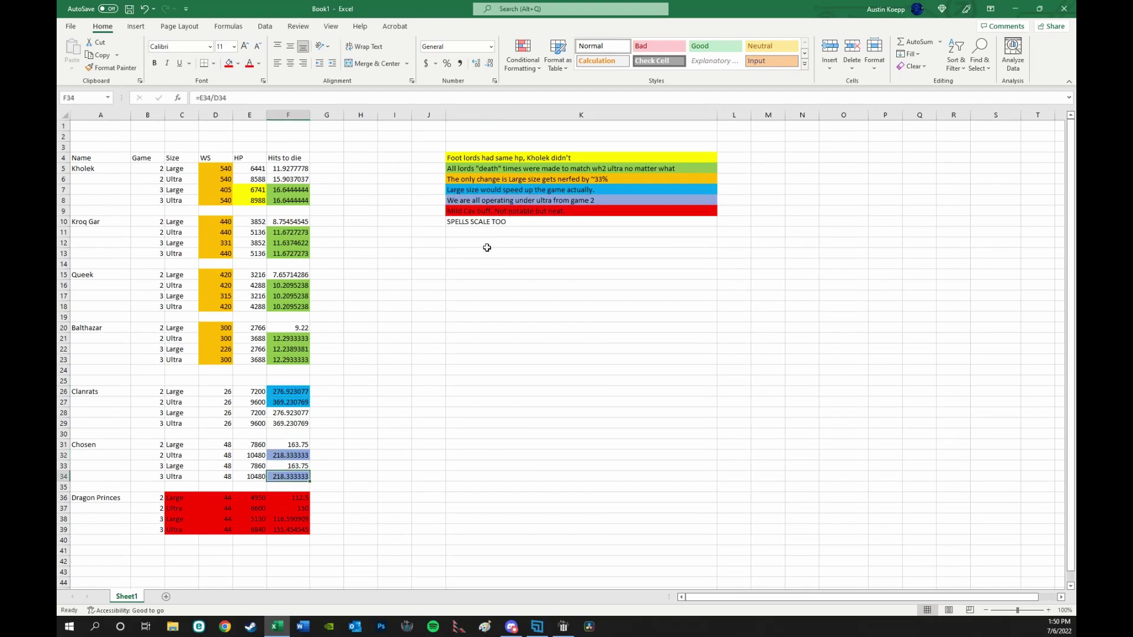
{"action": "left_click", "coordinate": [298, 456]}
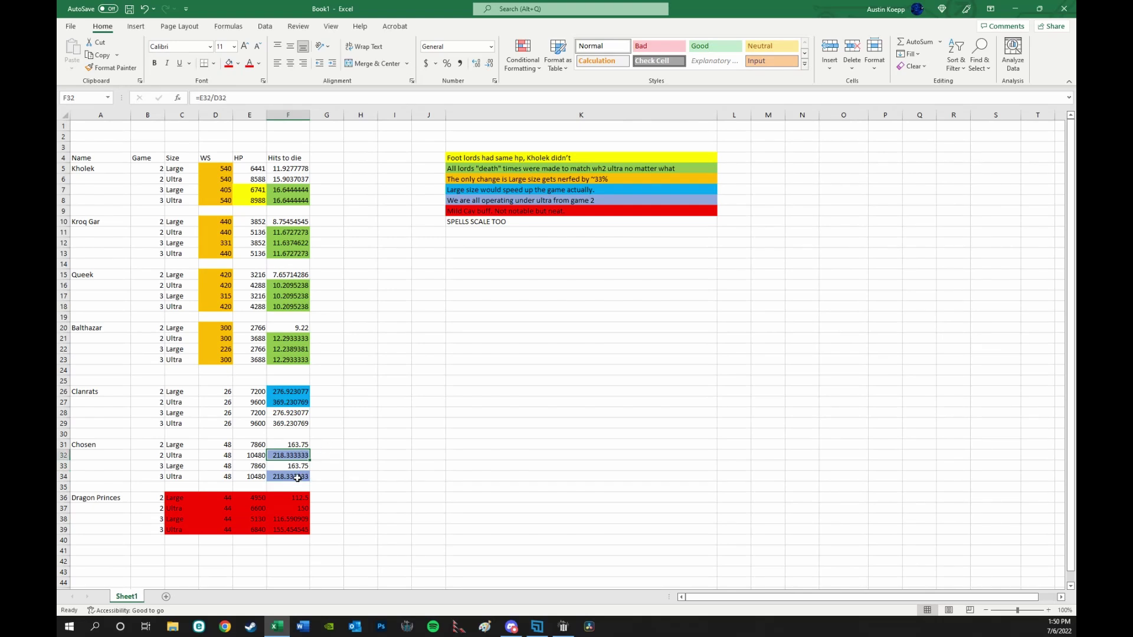
{"action": "left_click", "coordinate": [285, 478]}
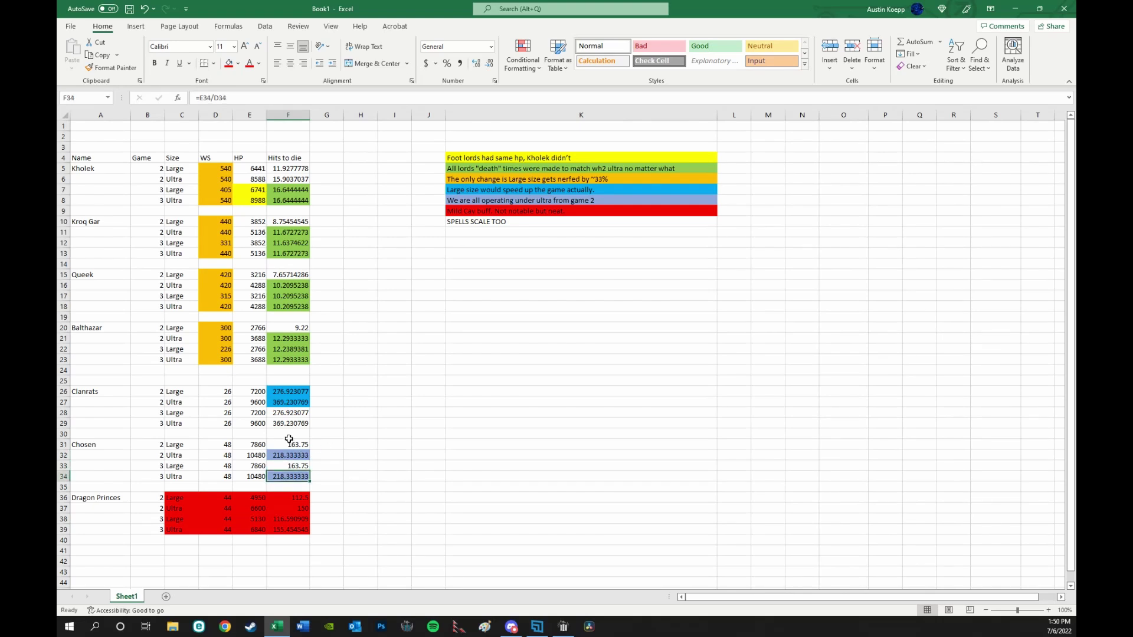
{"action": "left_click", "coordinate": [287, 455]}
{"action": "left_click", "coordinate": [277, 470]}
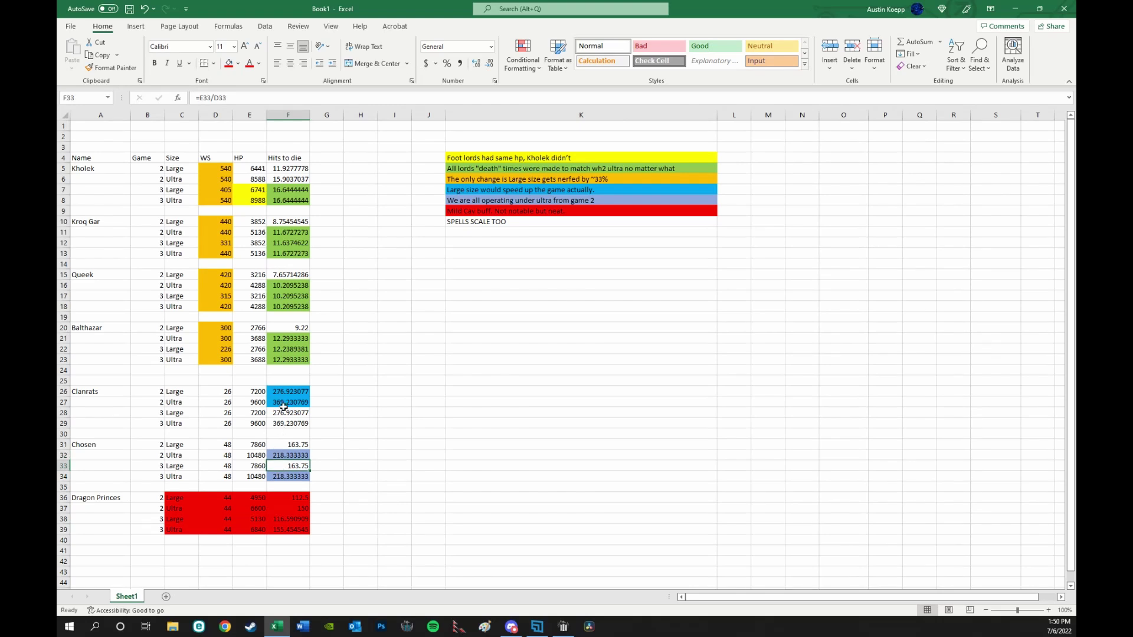
Compare the Clanrats' Ultra Hits to die between games 2 and 3
{"action": "left_click", "coordinate": [286, 404]}
{"action": "left_click", "coordinate": [286, 423]}
{"action": "left_click", "coordinate": [287, 400]}
{"action": "left_click", "coordinate": [286, 425]}
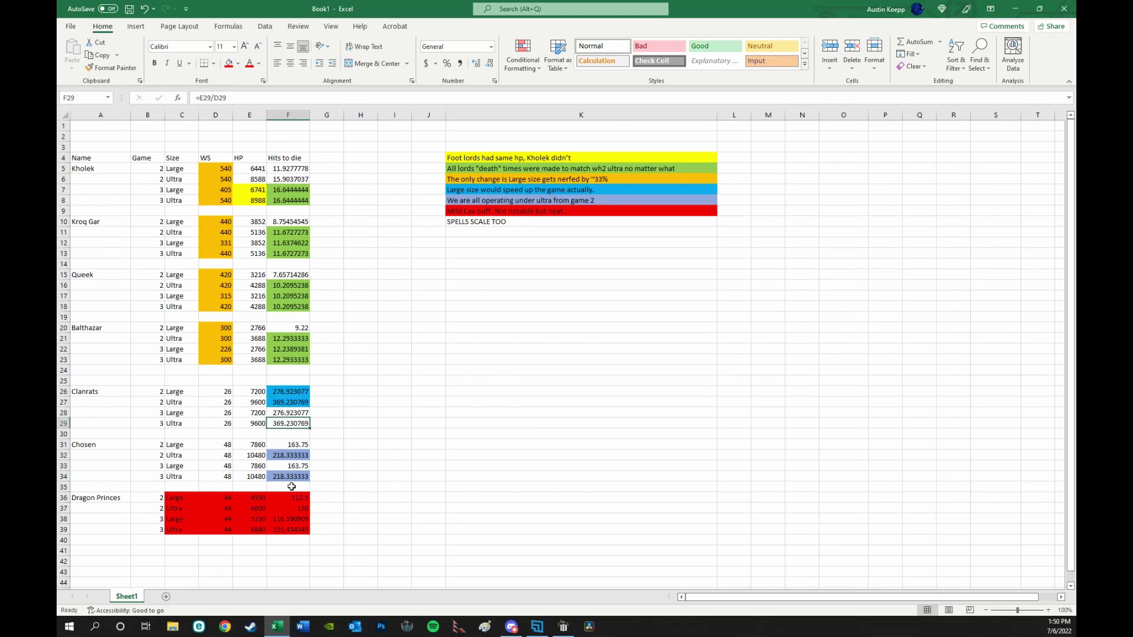
Review the red note on the mild cavalry buff against the Dragon Princes' WS, HP and Hits to die
{"action": "left_click", "coordinate": [549, 212]}
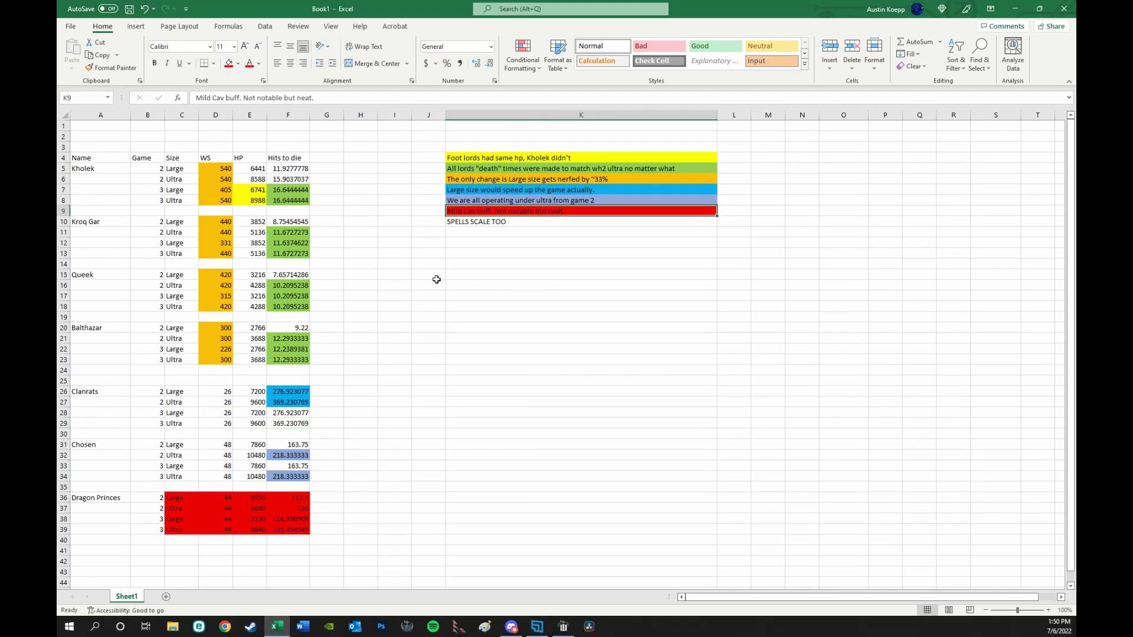
{"action": "left_click_drag", "start_coordinate": [205, 488], "coordinate": [306, 530]}
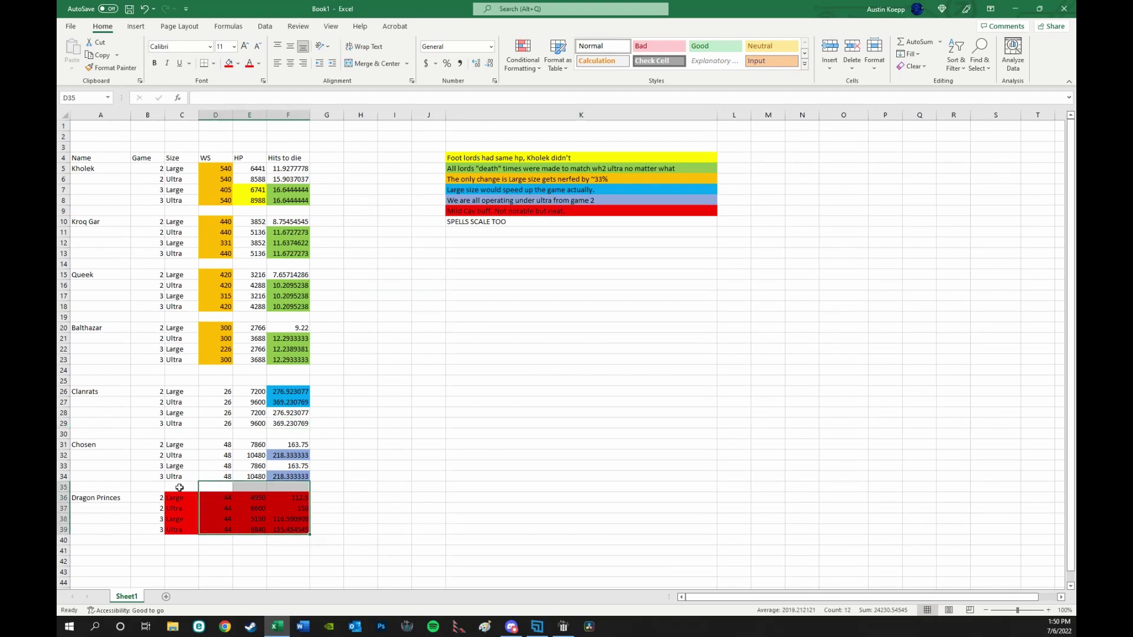
{"action": "left_click", "coordinate": [177, 486]}
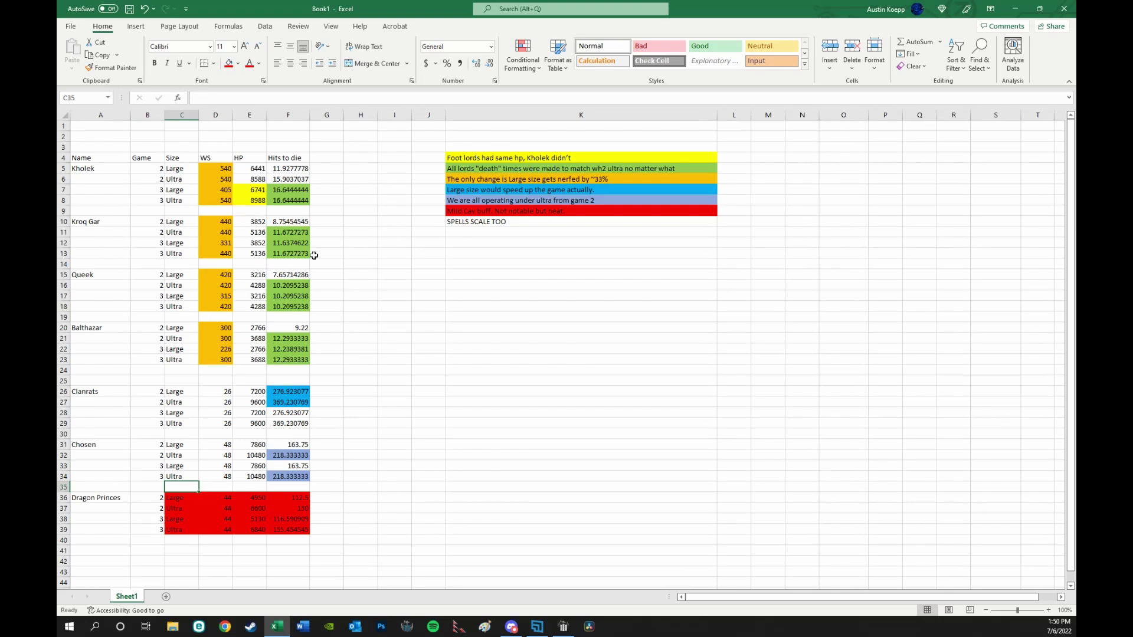
Enter the note "1 way more healing" in K12, leaving one blank row below the SPELLS SCALE TOO note
{"action": "left_click", "coordinate": [506, 221]}
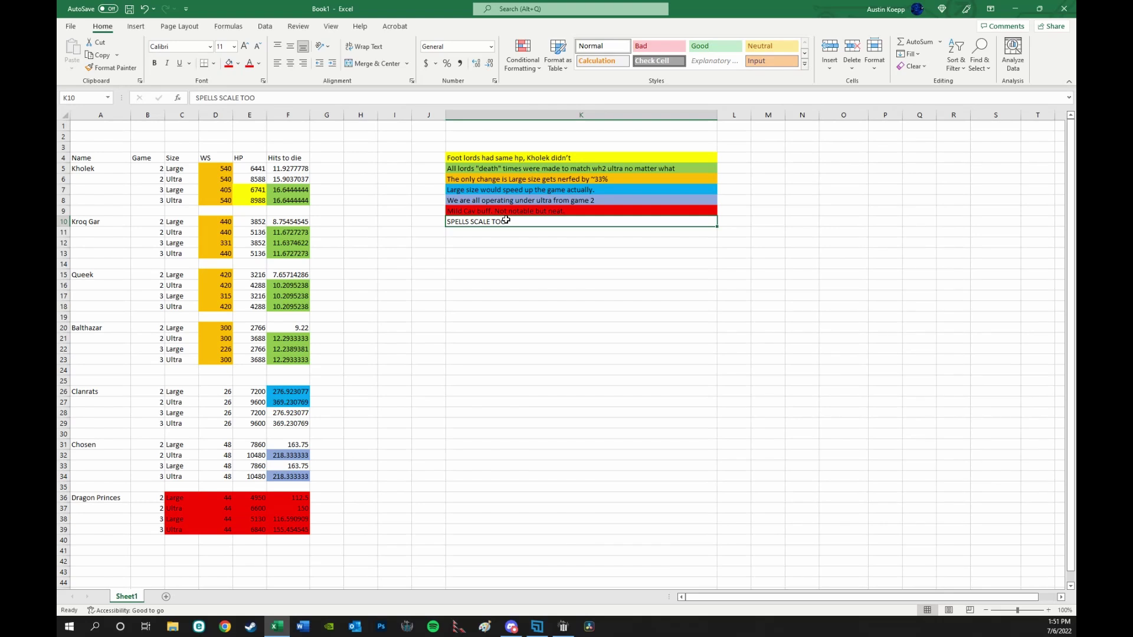
{"action": "key", "text": "Down"}
{"action": "key", "text": "Down"}
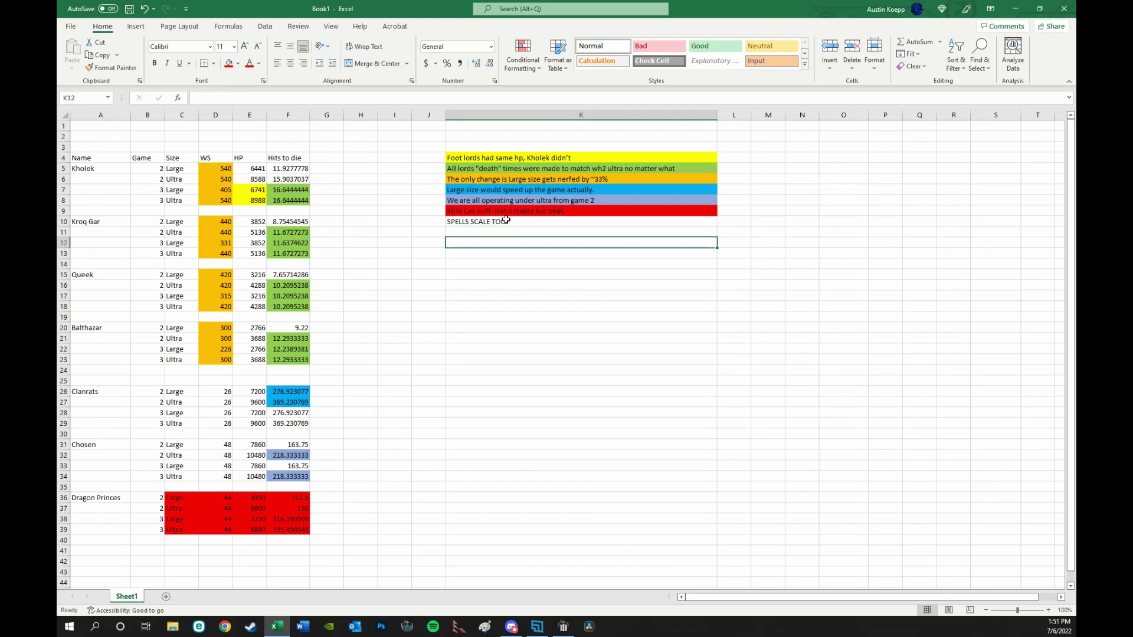
{"action": "type", "text": "1"}
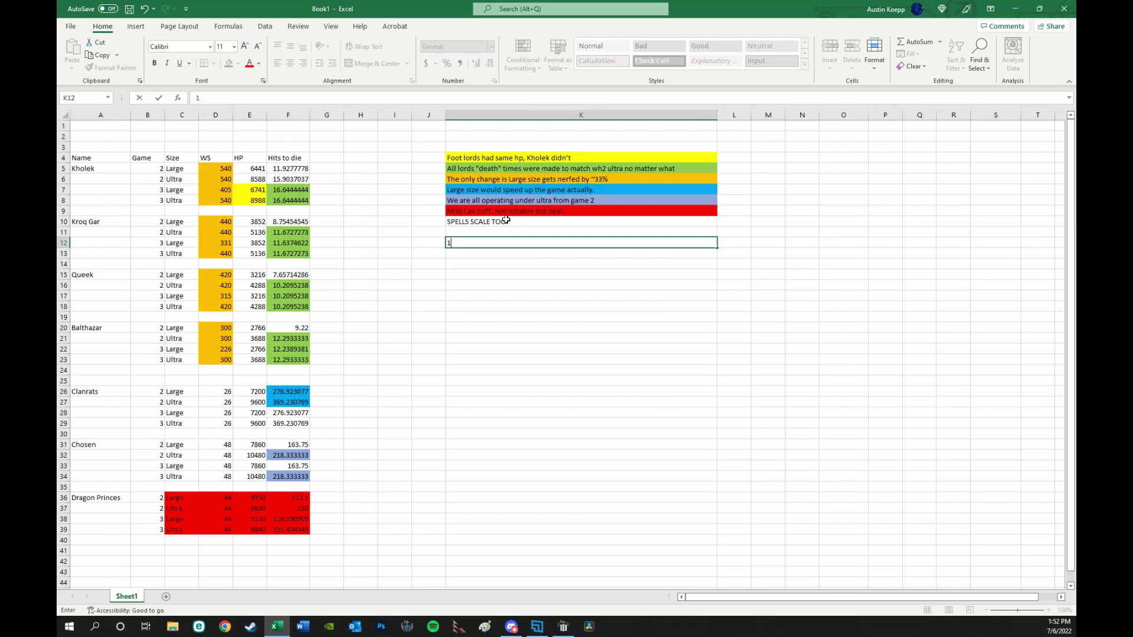
{"action": "type", "text": "way more healing"}
{"action": "key", "text": "Return"}
Add the second numbered note "2 larger health pools, decreasing damage" in K13
{"action": "type", "text": "2 l"}
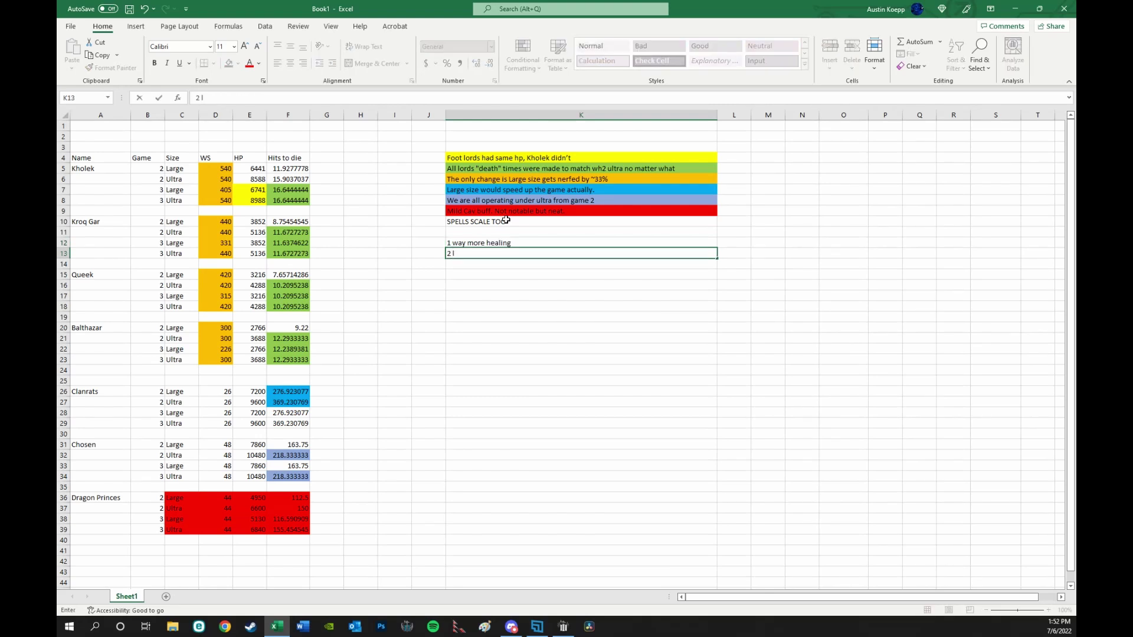
{"action": "type", "text": "arger health pools, dec"}
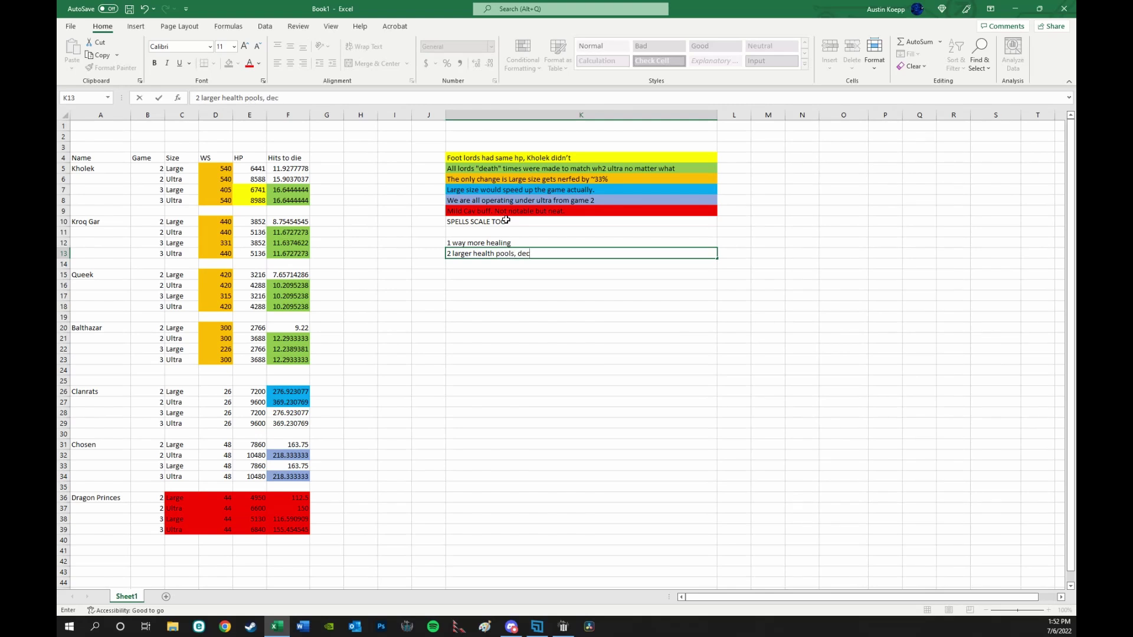
{"action": "type", "text": "reasing damage"}
{"action": "key", "text": "Return"}
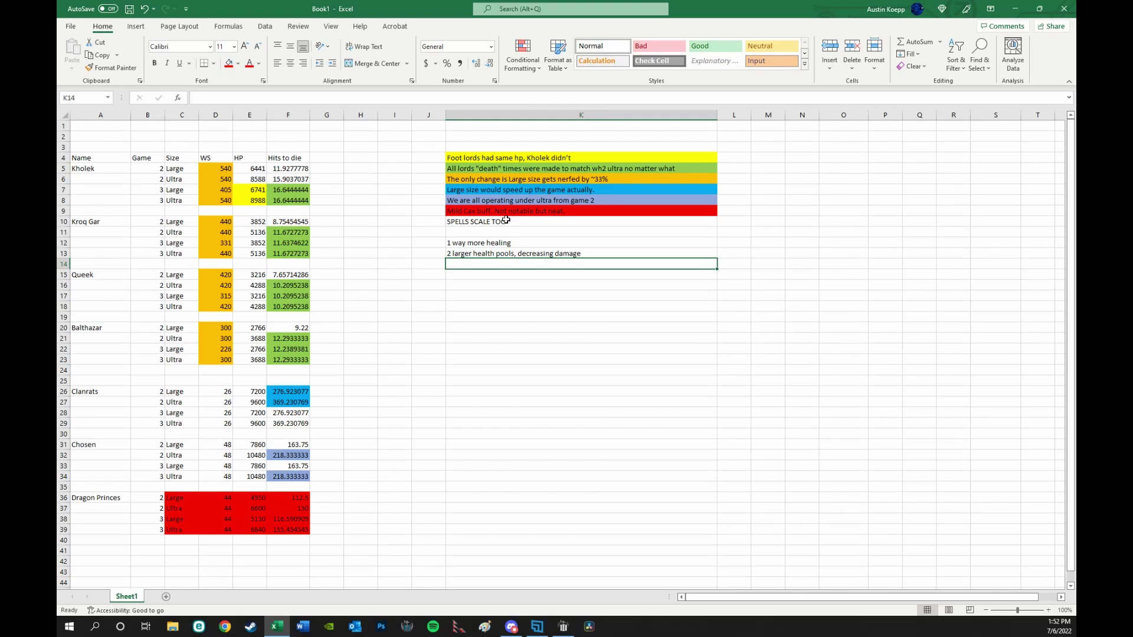
Add the third numbered note "3 SE spell nerfs/ not in game yet" in K14
{"action": "type", "text": "3 spe"}
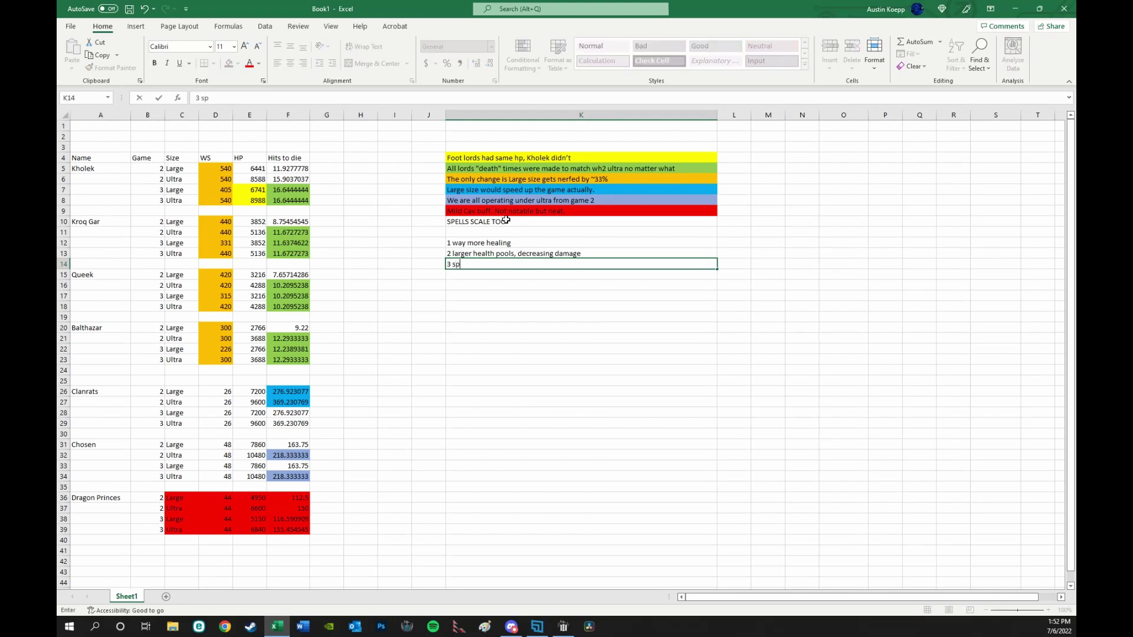
{"action": "key", "text": "BackSpace"}
{"action": "key", "text": "BackSpace"}
{"action": "type", "text": "S"}
{"action": "type", "text": "E spell ner"}
{"action": "type", "text": "d"}
{"action": "key", "text": "BackSpace"}
{"action": "type", "text": "fs/ notin ca"}
{"action": "key", "text": "BackSpace"}
{"action": "key", "text": "BackSpace"}
{"action": "type", "text": "game y"}
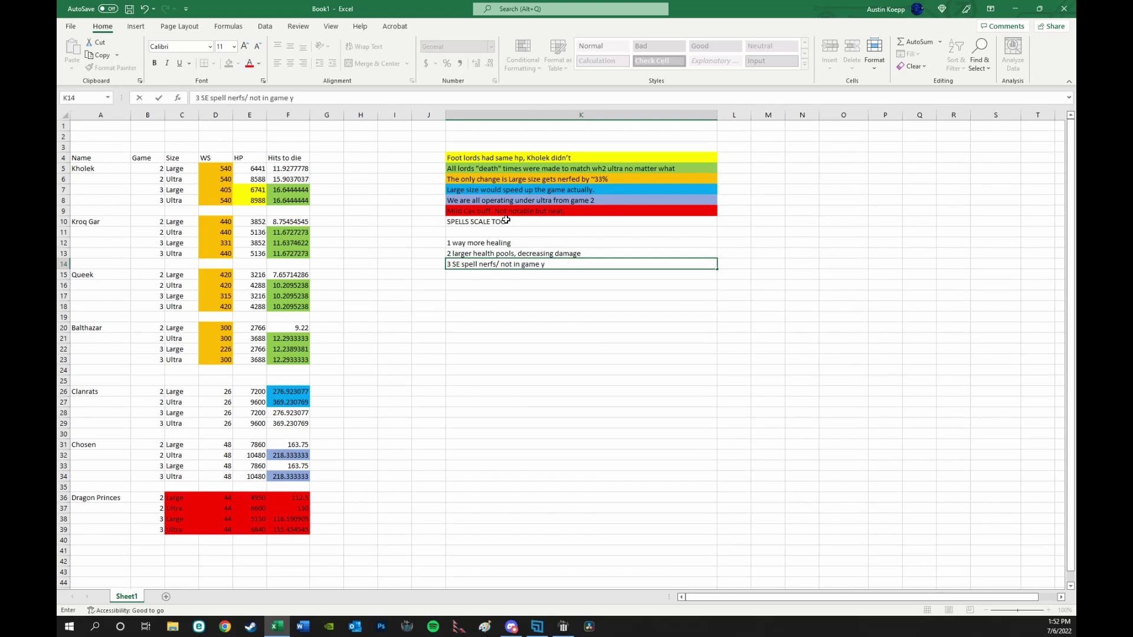
{"action": "type", "text": "et"}
{"action": "key", "text": "Return"}
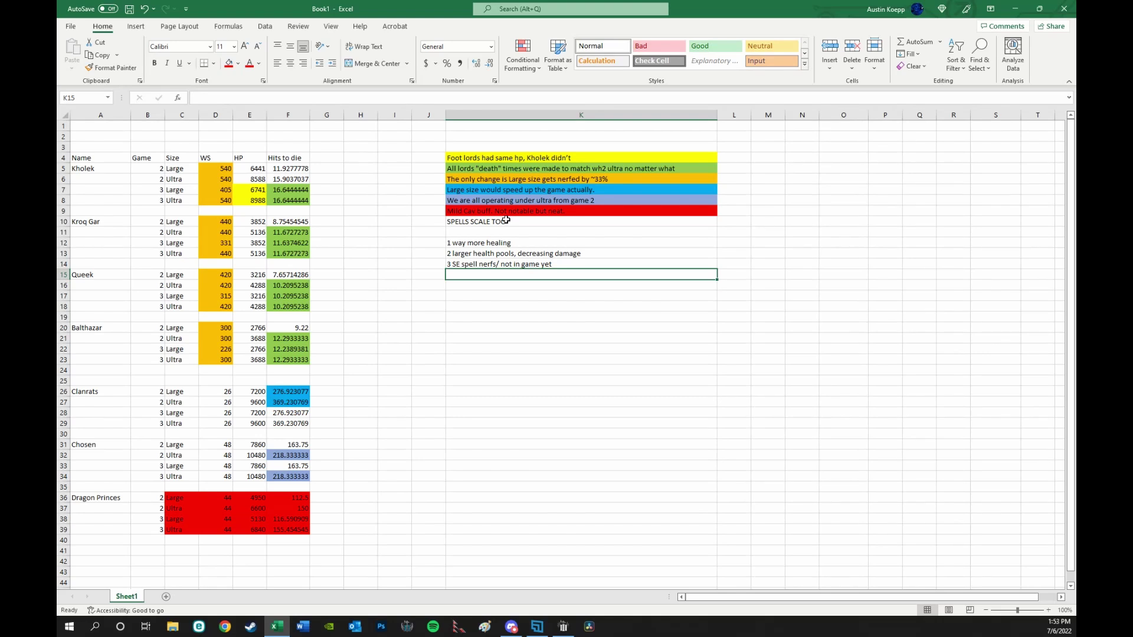
Add the fourth numbered note "4. Healing was buffed by %" in K15
{"action": "type", "text": "4."}
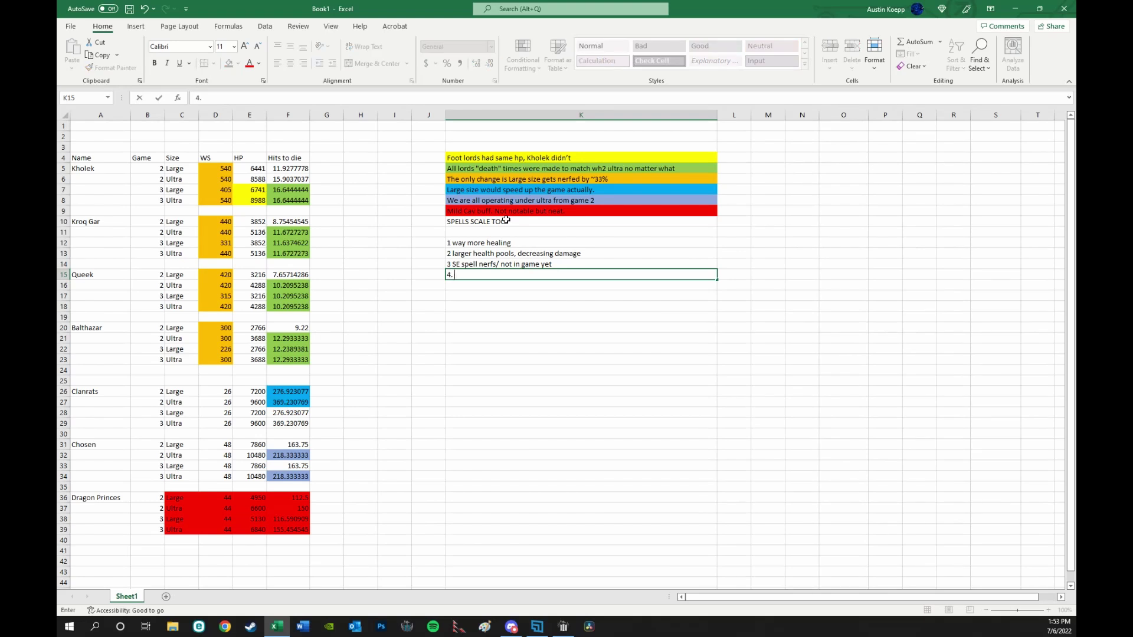
{"action": "type", "text": " Healing was buffed by"}
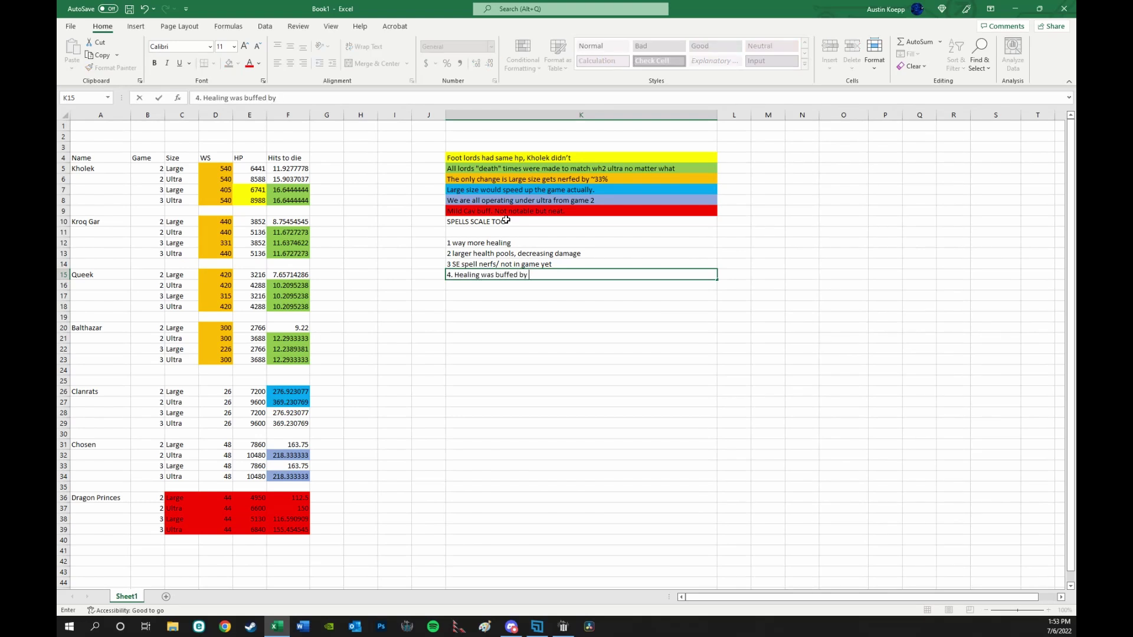
{"action": "type", "text": " %"}
{"action": "key", "text": "Return"}
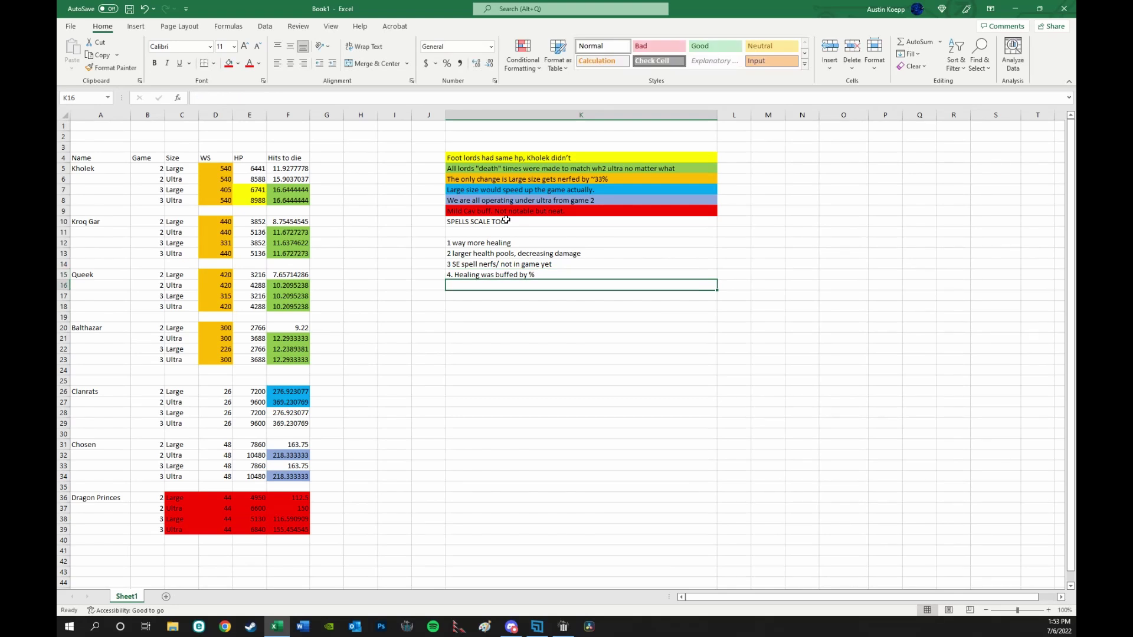